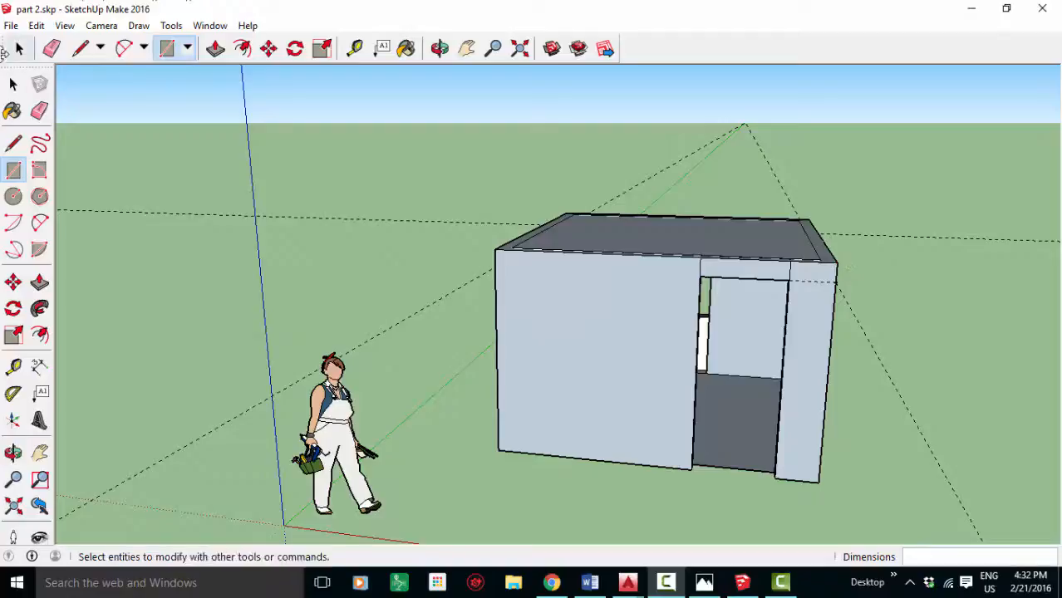
Step: Delete the top face enclosed by the inner wall outline to open up the room from above
left_click(18, 48)
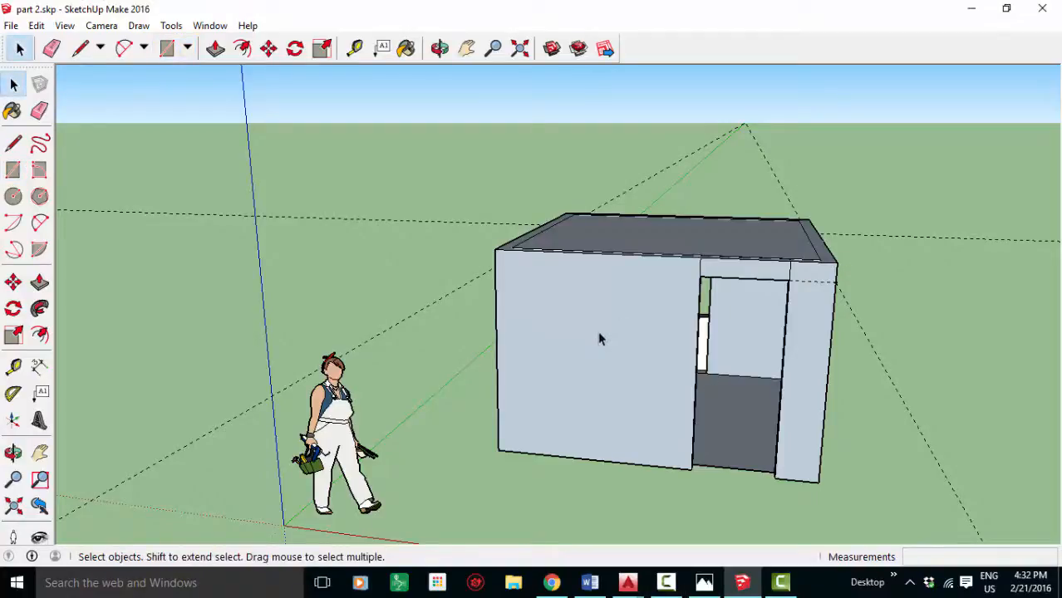
middle_click_drag(672, 375, 651, 356)
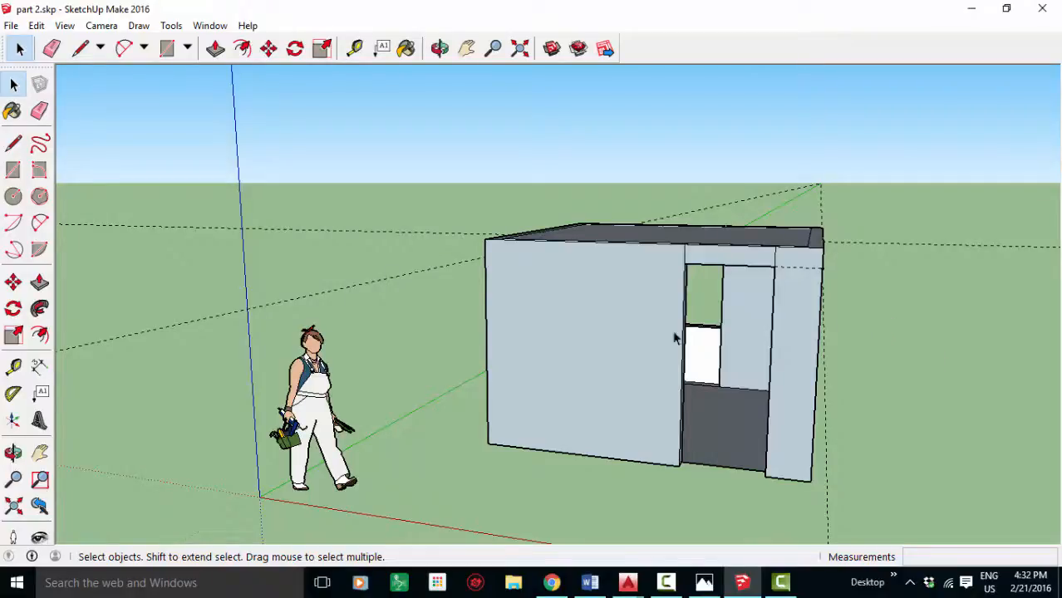
middle_click_drag(646, 342, 653, 303)
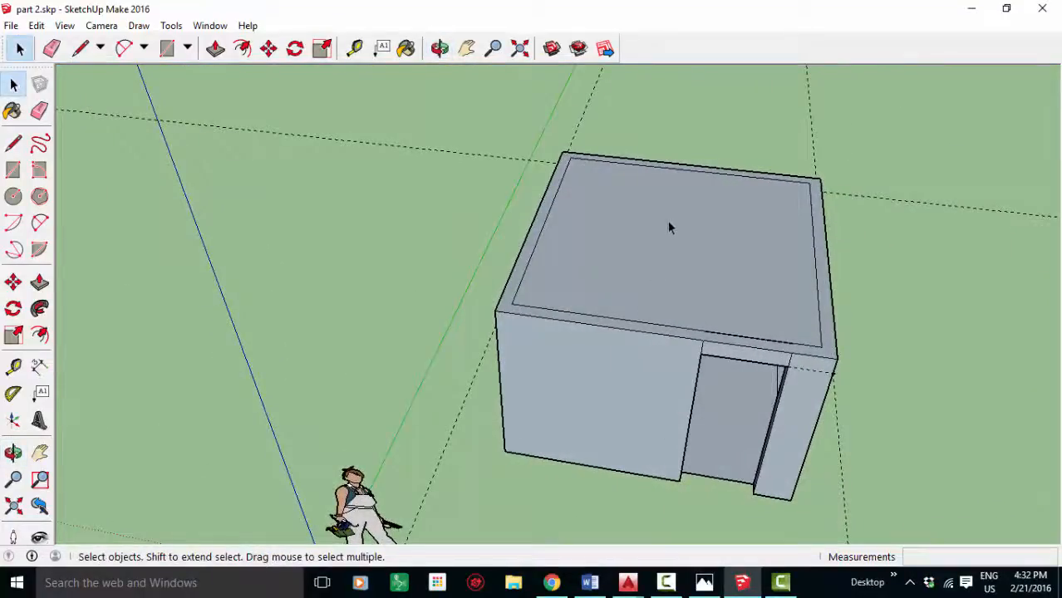
left_click(671, 246)
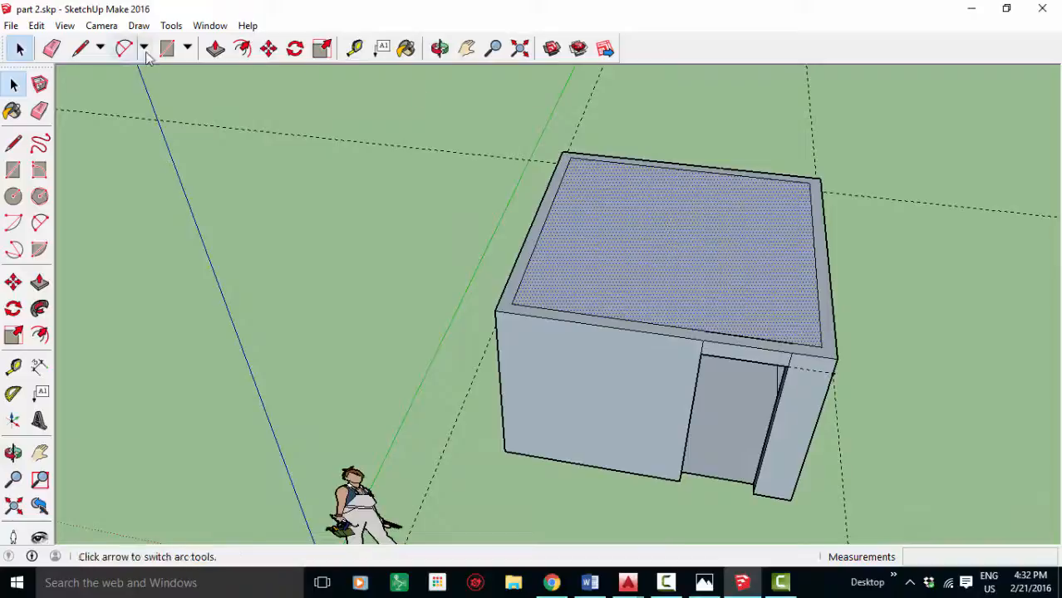
left_click(51, 48)
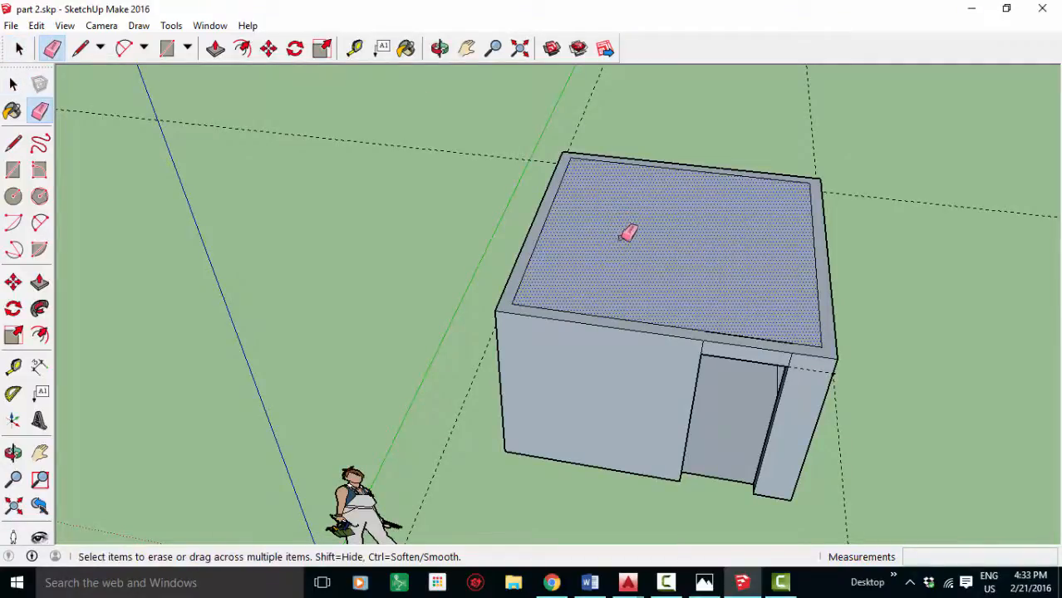
left_click(19, 48)
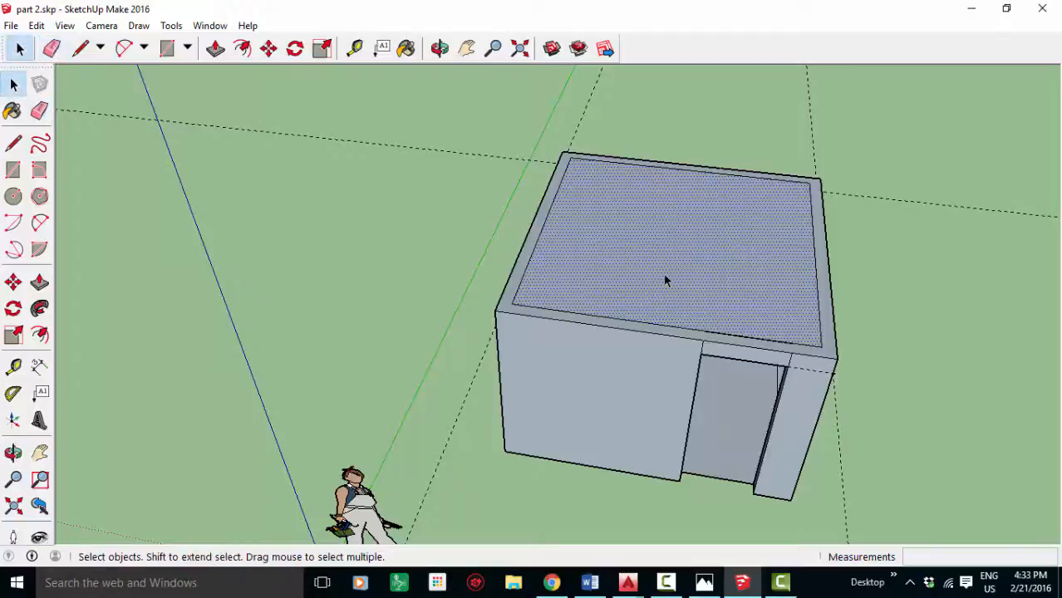
key("Delete")
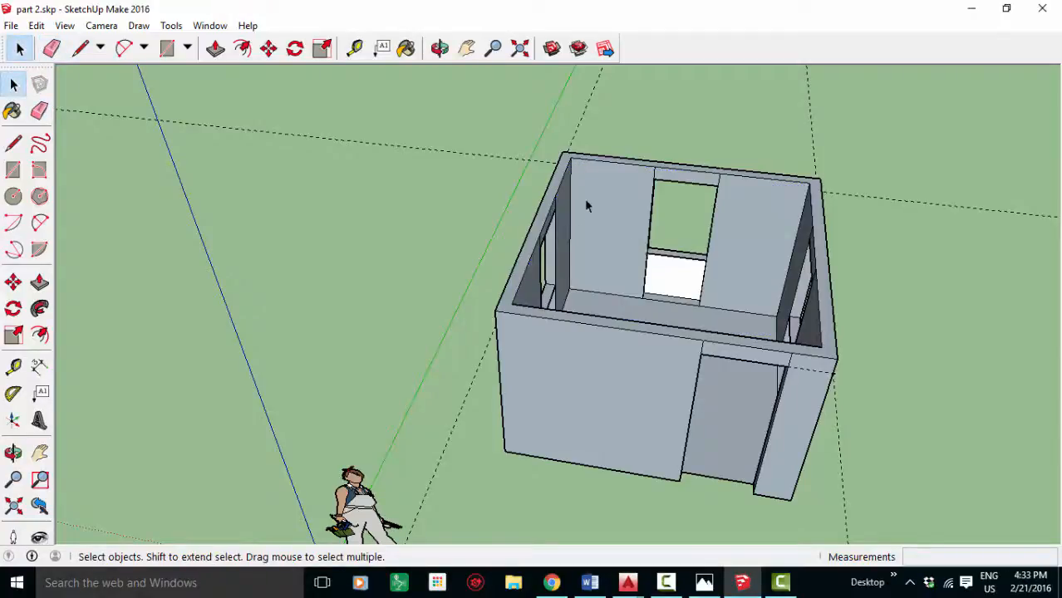
Step: Draw 3' by 3' rectangles on the inner wall faces to close the recesses below the first two windows
middle_click_drag(762, 242, 449, 420)
scroll(597, 334, "up", 3)
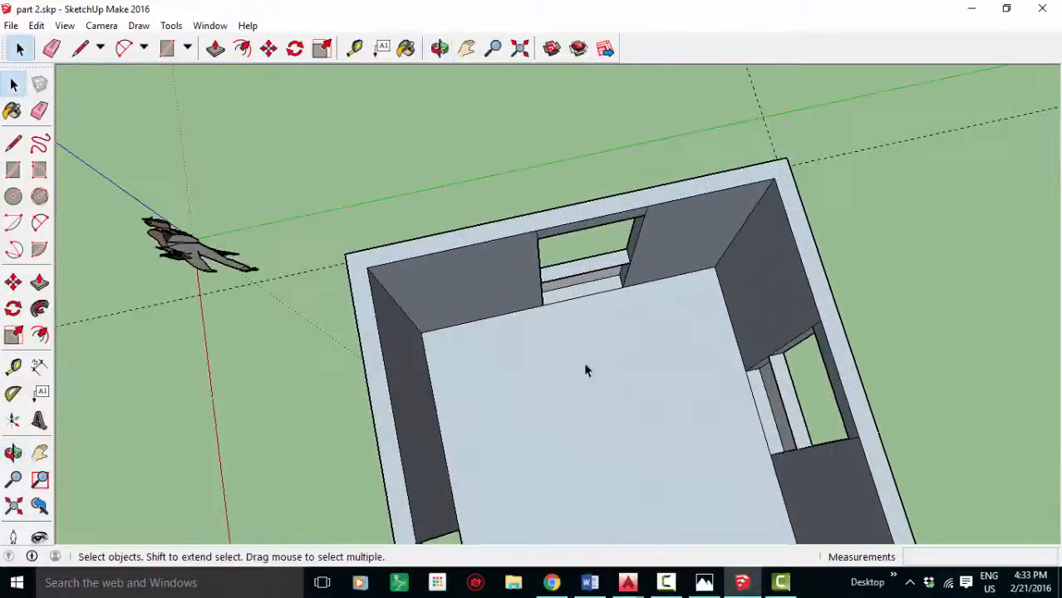
middle_click_drag(586, 367, 673, 266)
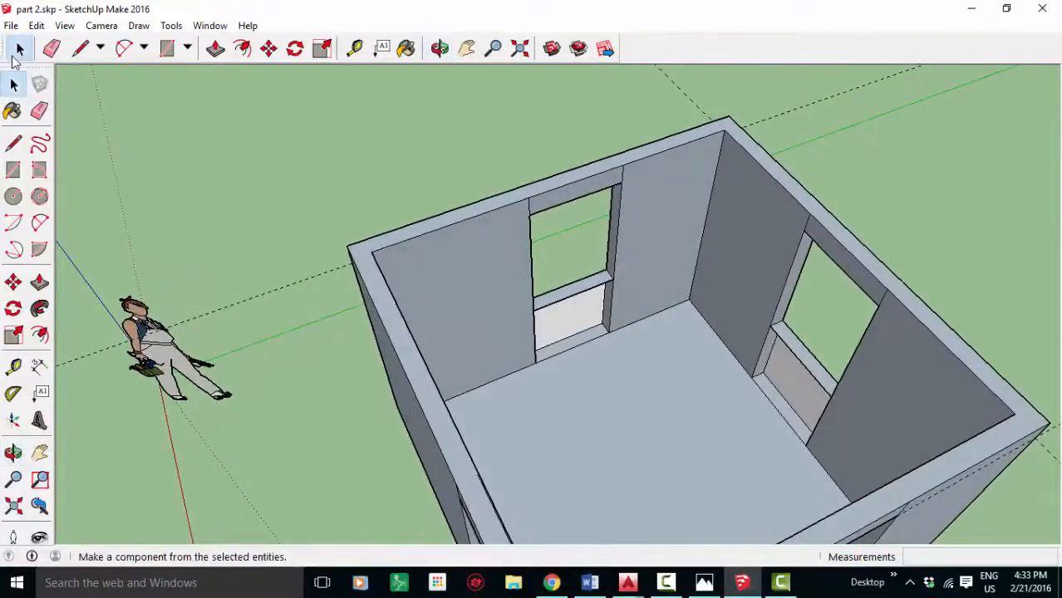
left_click(167, 48)
left_click(532, 311)
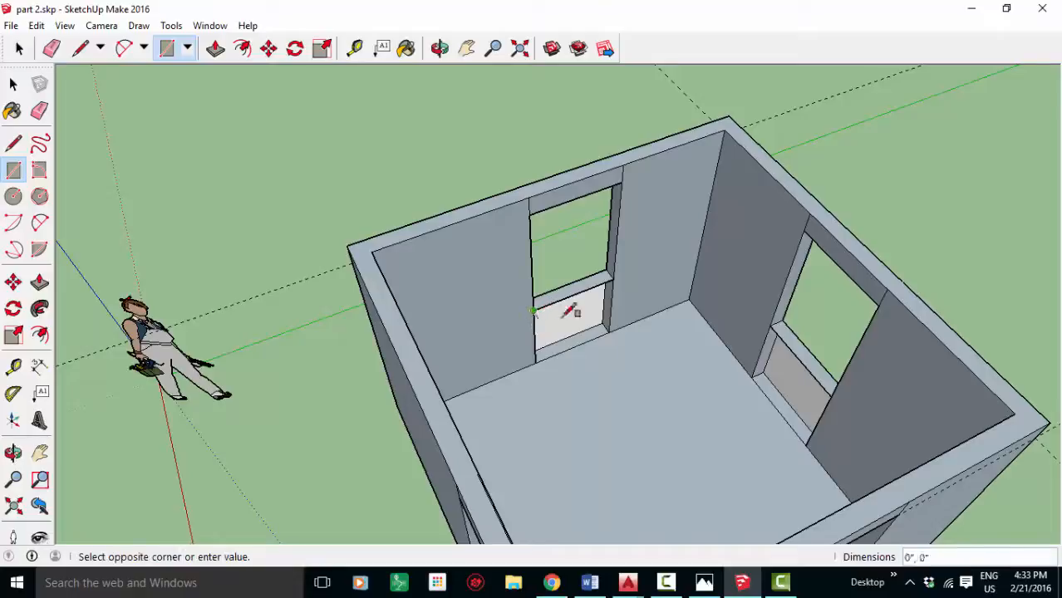
left_click(609, 334)
left_click(770, 326)
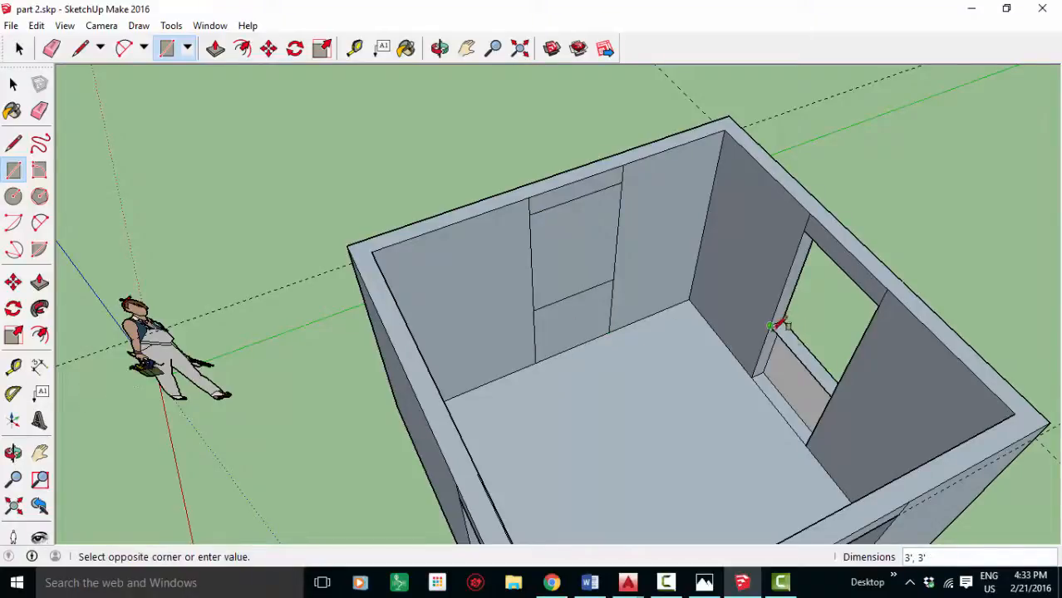
left_click(805, 446)
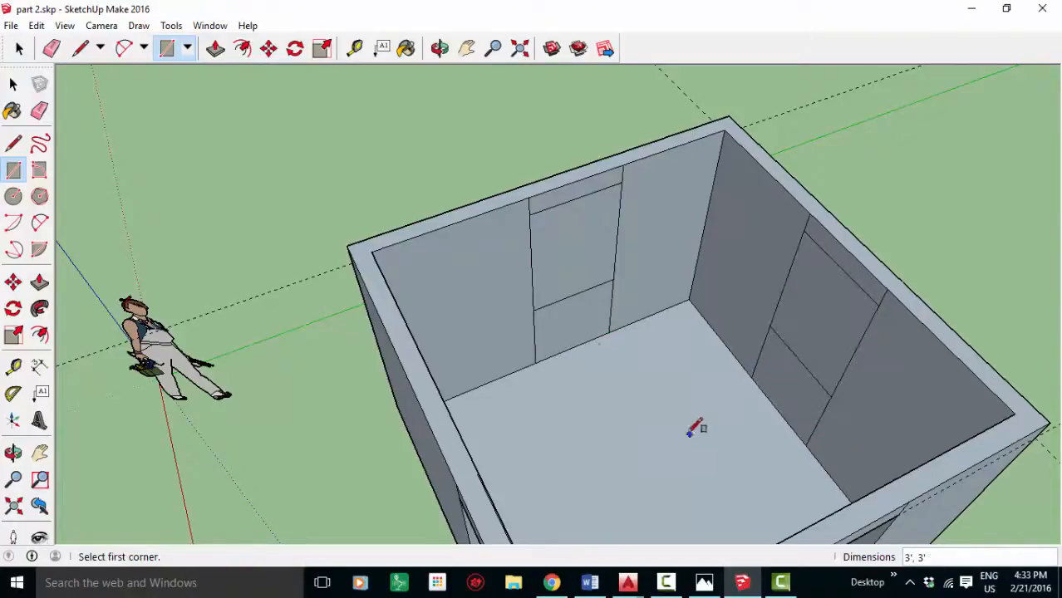
Step: Delete the two faces covering the window openings above the new rectangles
key("space")
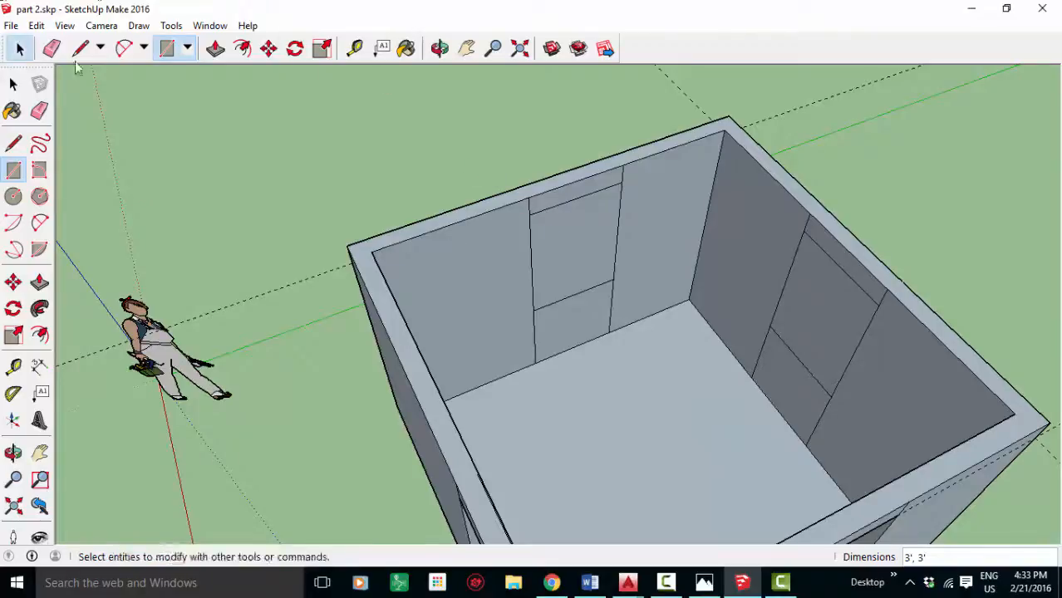
left_click(598, 256)
key("Delete")
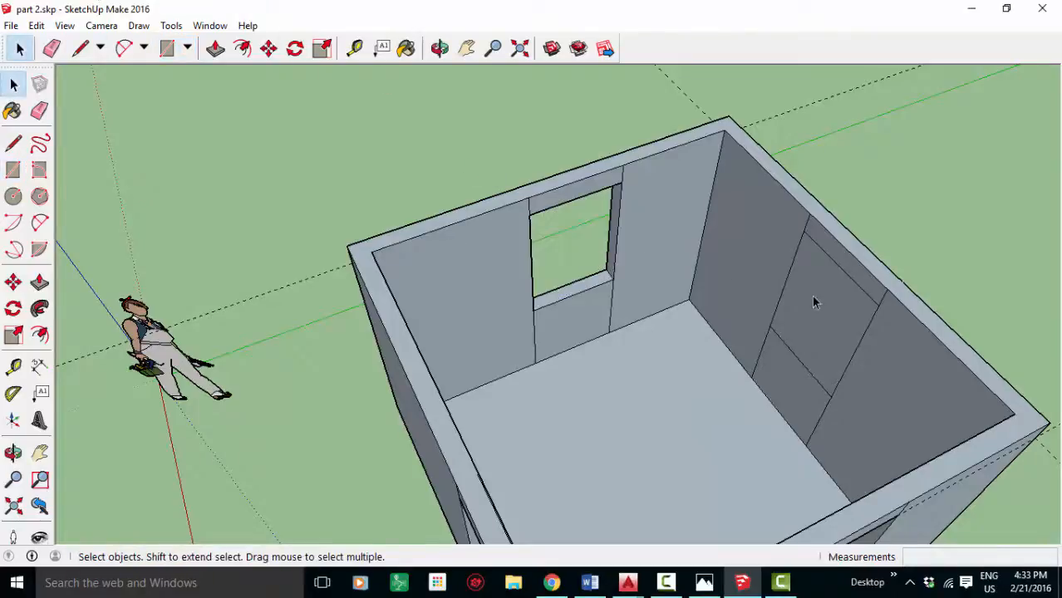
left_click(812, 298)
key("Delete")
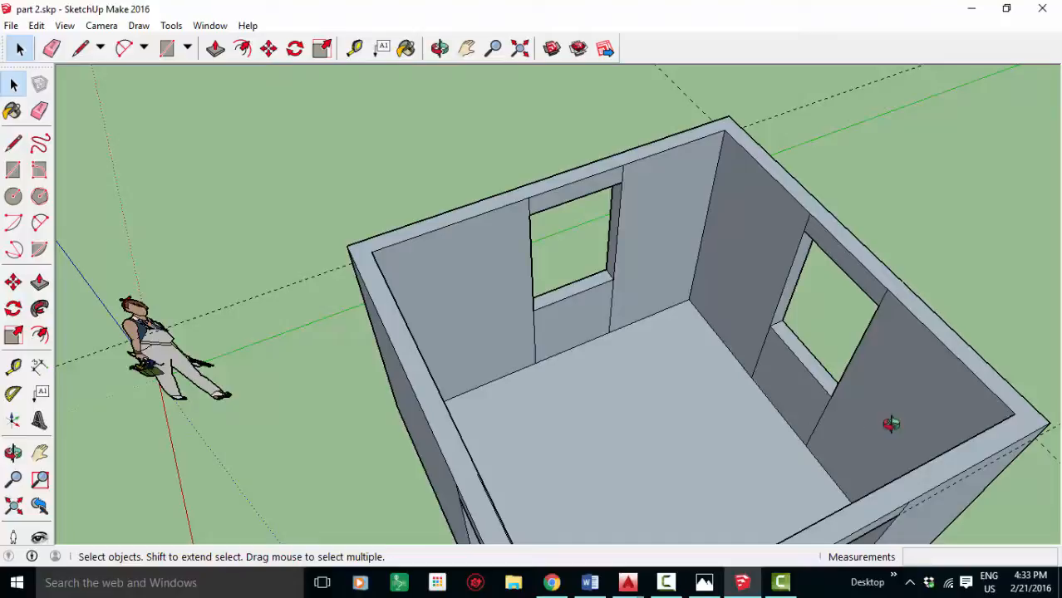
Step: Close the recess below the third window with a 3' by 3' rectangle and delete the face covering its opening
middle_click_drag(890, 423, 565, 319)
left_click(167, 48)
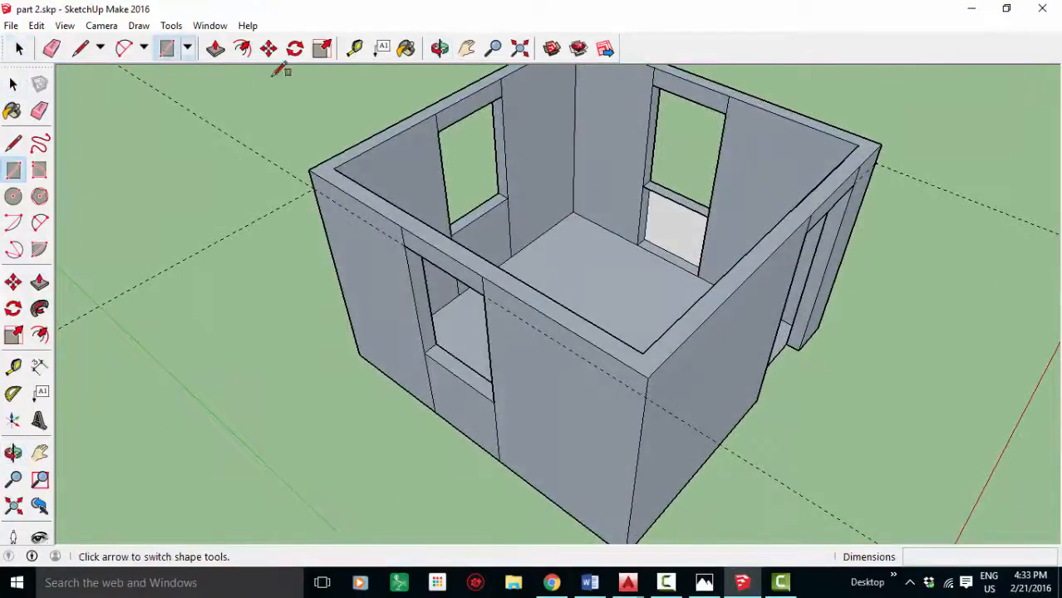
left_click(642, 186)
left_click(699, 275)
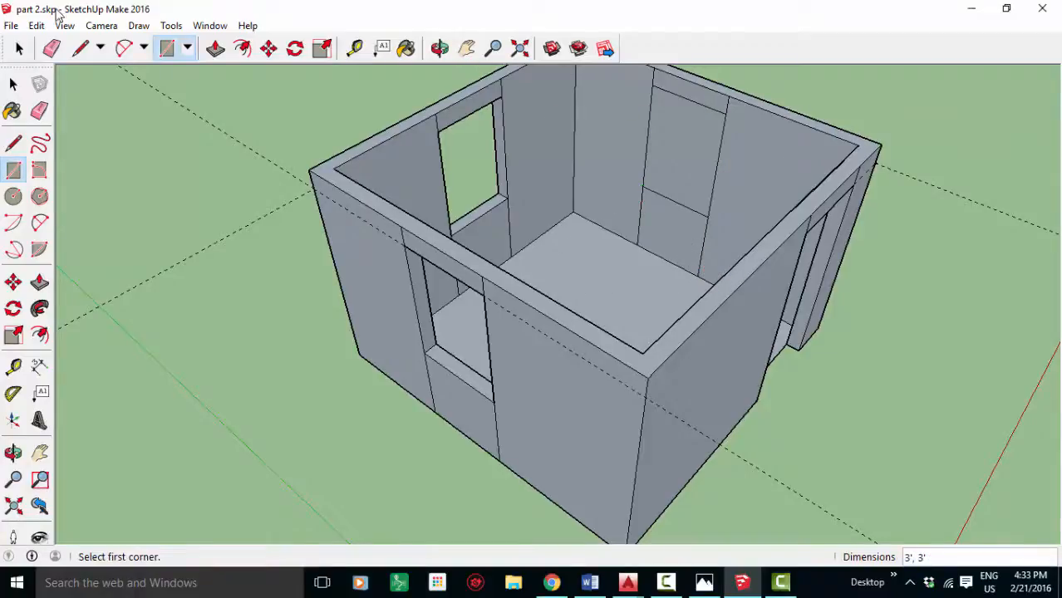
left_click(19, 48)
left_click(708, 160)
key("Delete")
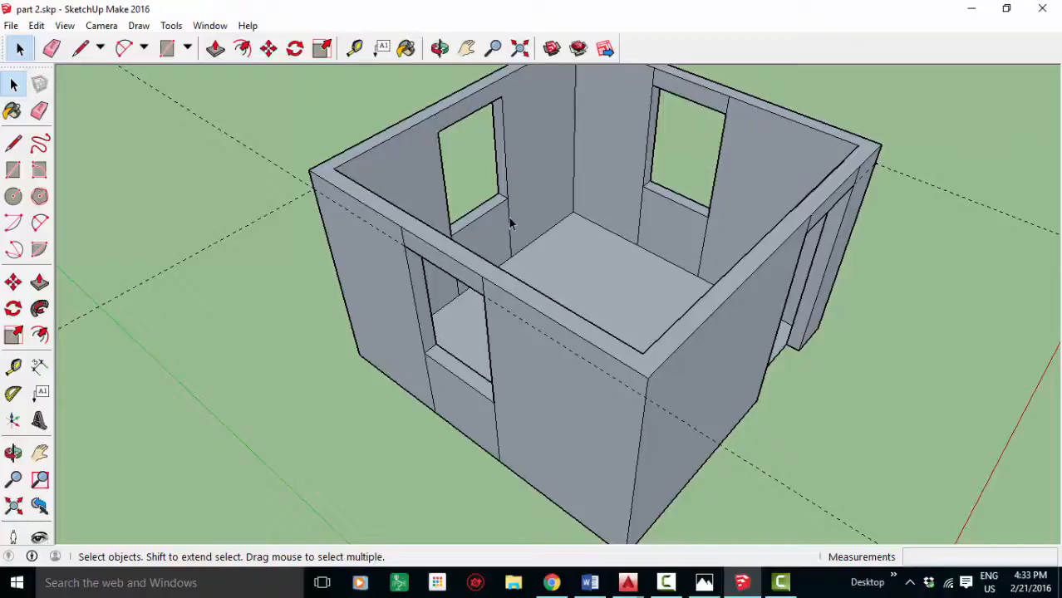
Step: Delete the leftover vertical edges above and below the windows on the interior wall faces
key("Delete")
key("Delete")
key("Delete")
middle_click_drag(564, 236, 403, 275)
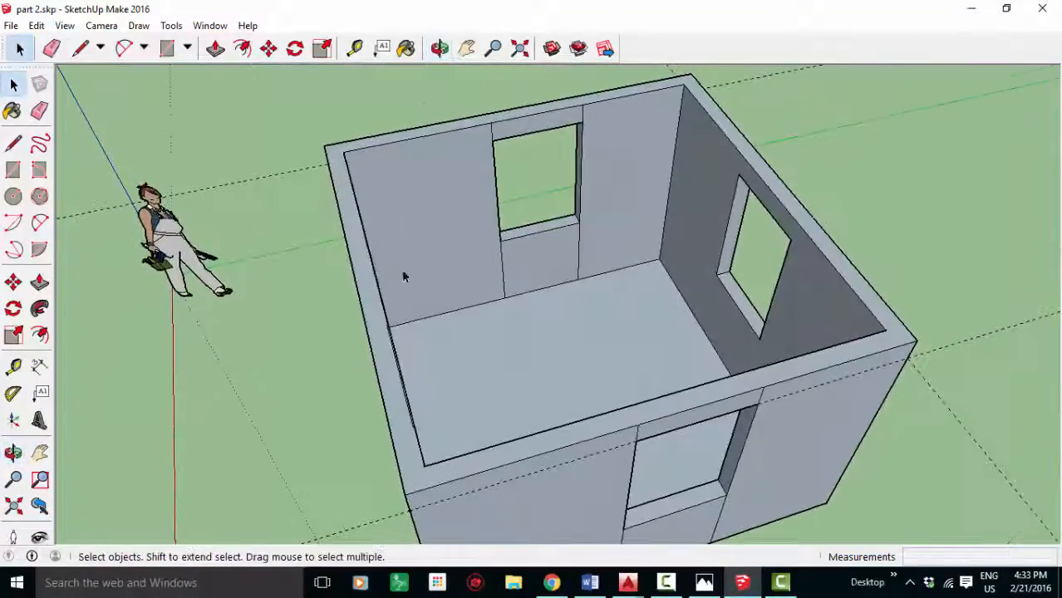
key("Delete")
key("Delete")
left_click(581, 241)
key("Delete")
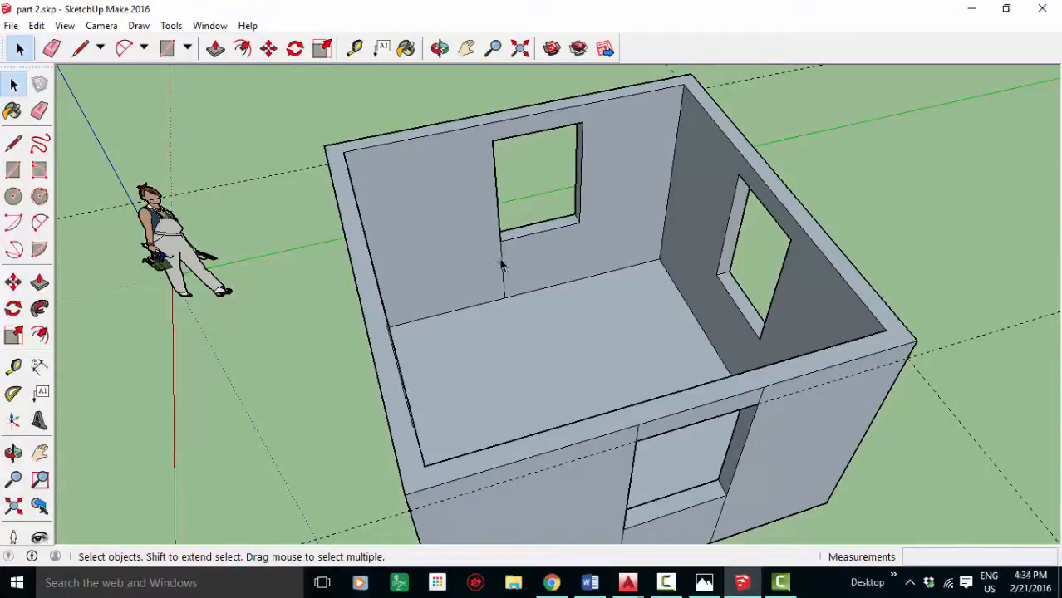
key("Delete")
Step: Activate the Paint Bucket and browse the Patterns material collection
middle_click_drag(602, 348, 625, 270)
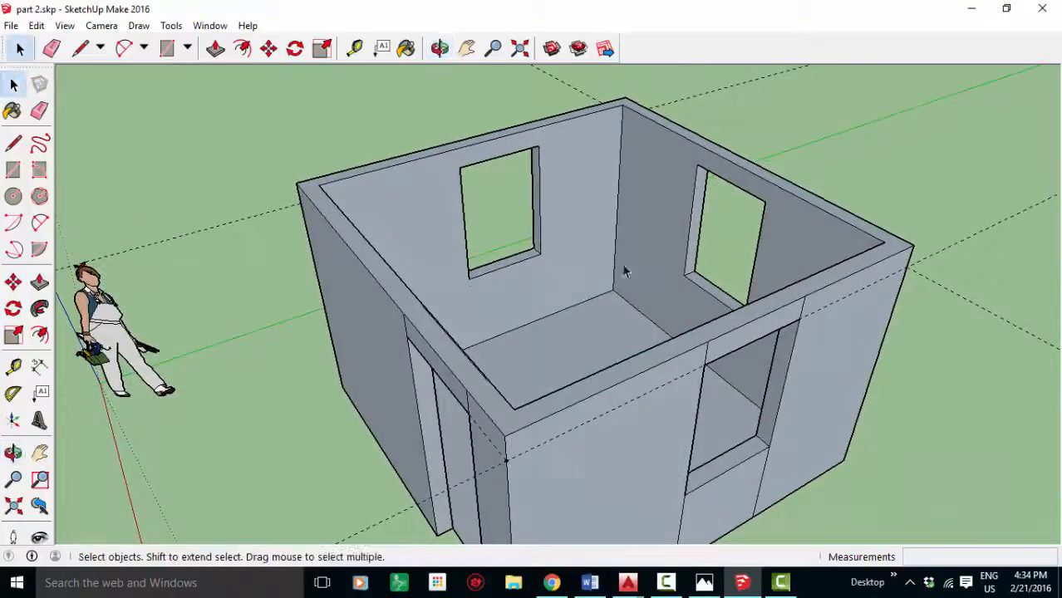
left_click(405, 50)
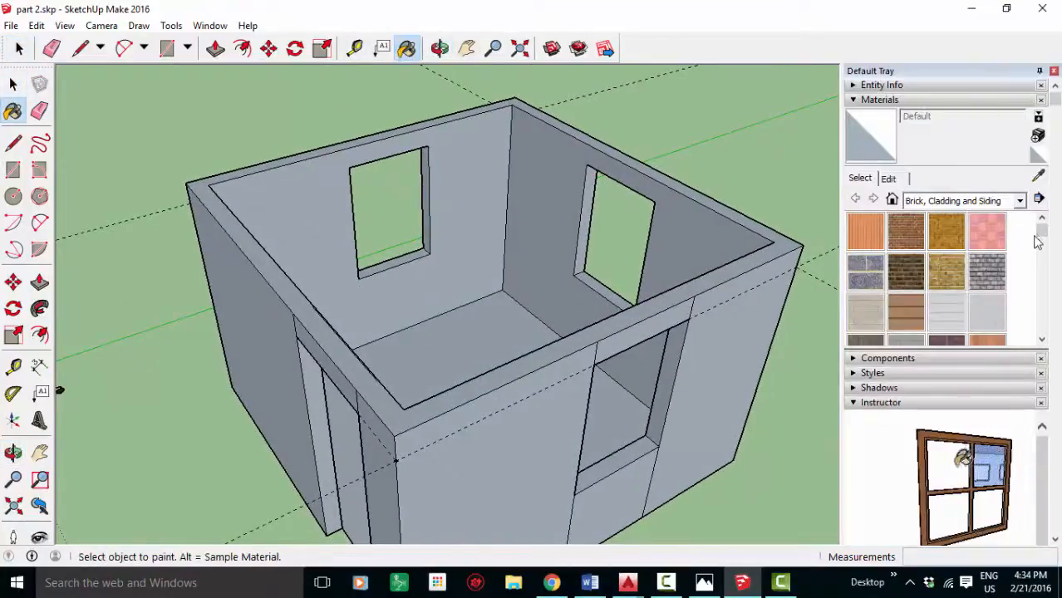
left_click(1018, 201)
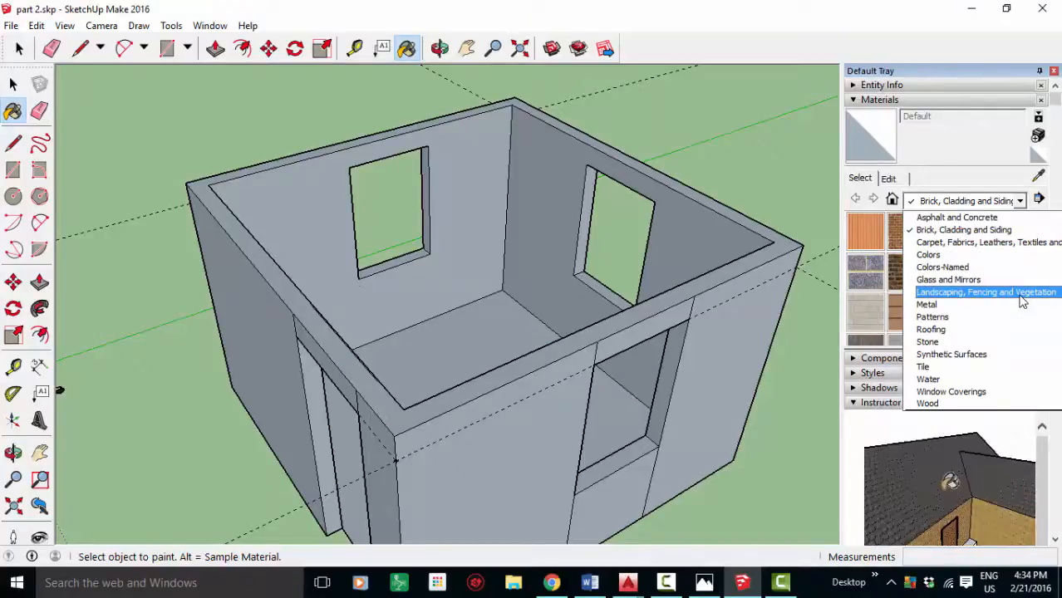
left_click(985, 316)
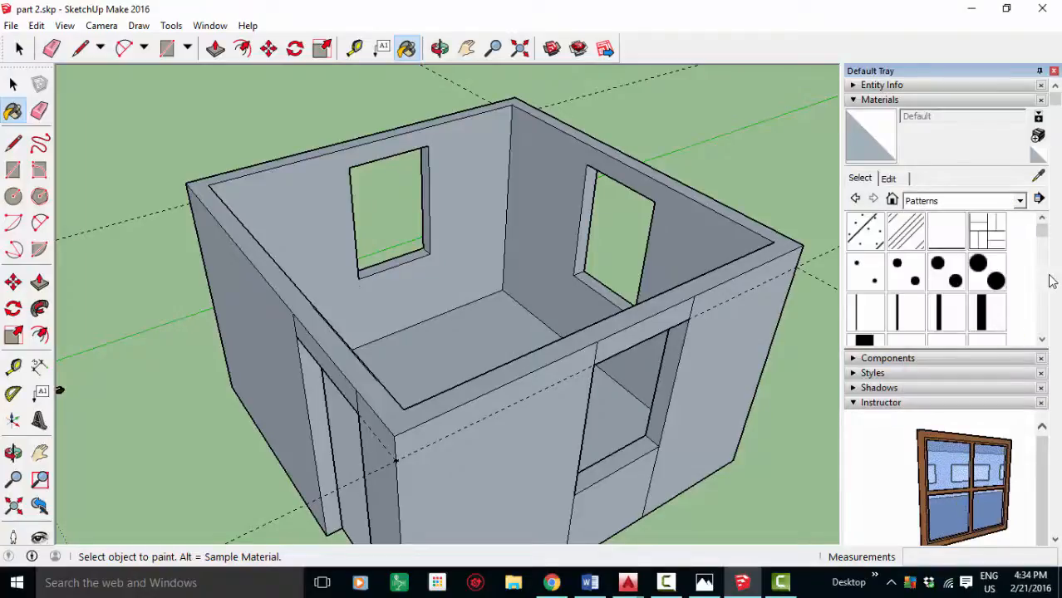
scroll(997, 314, "down", 5)
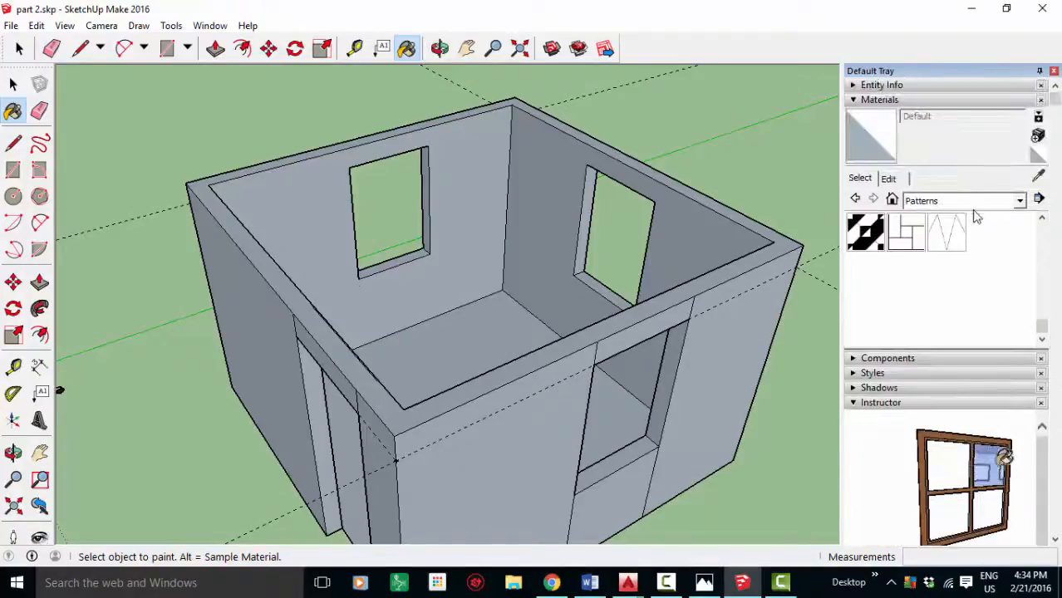
scroll(1001, 308, "up", 2)
scroll(1001, 306, "up", 5)
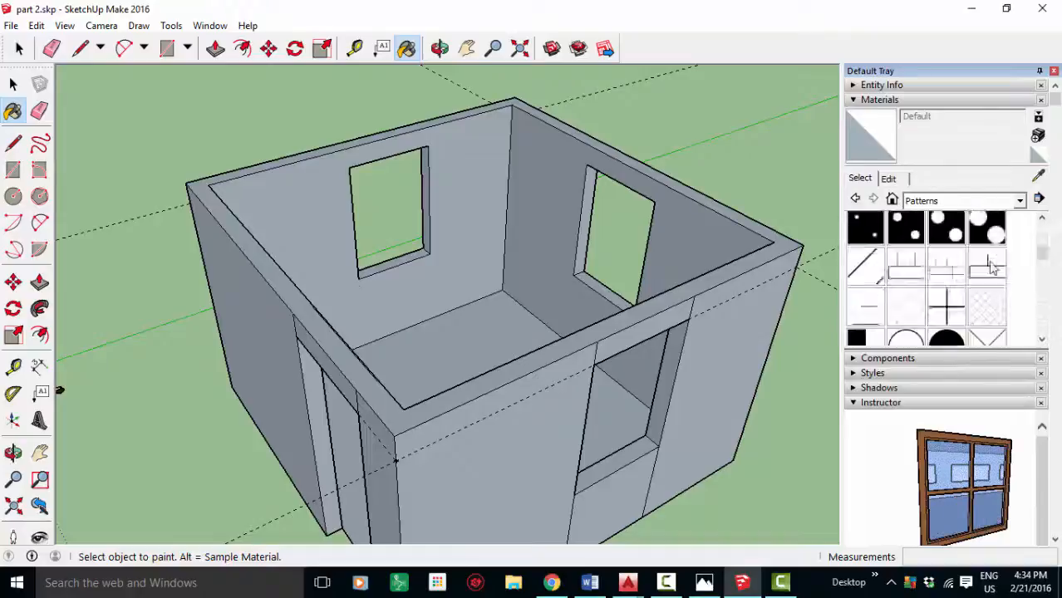
Step: Pick 0056_Yellow from the Colors-Named collection and check its edit settings
left_click(1019, 202)
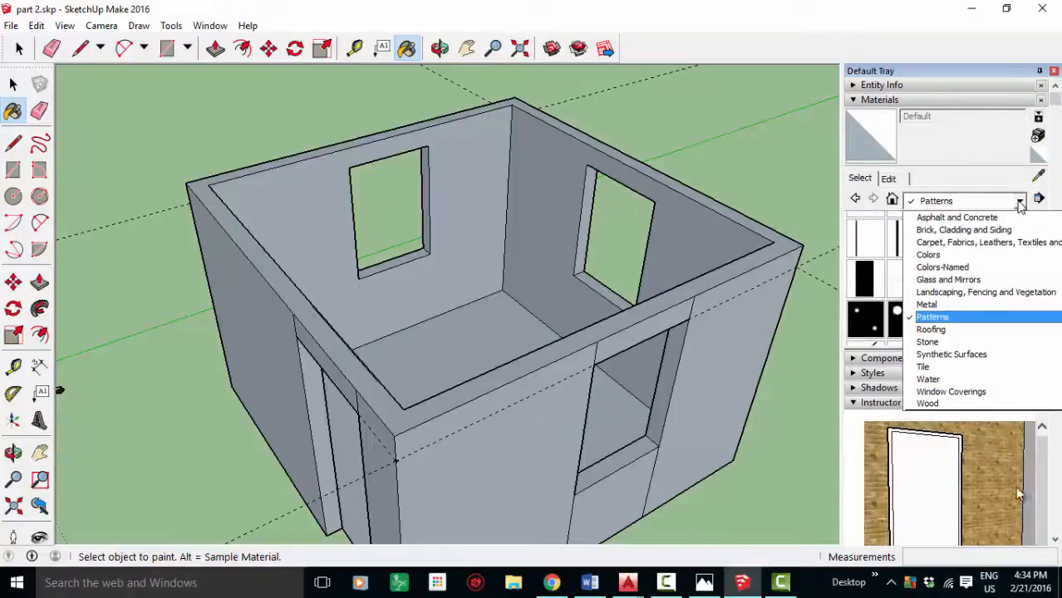
left_click(947, 267)
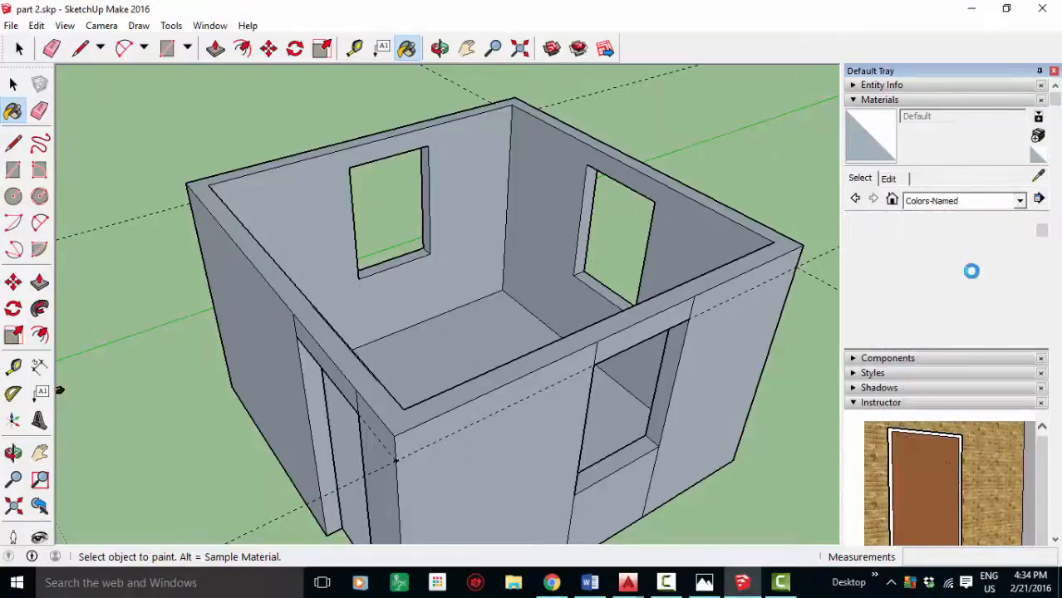
left_click_drag(1045, 241, 1047, 263)
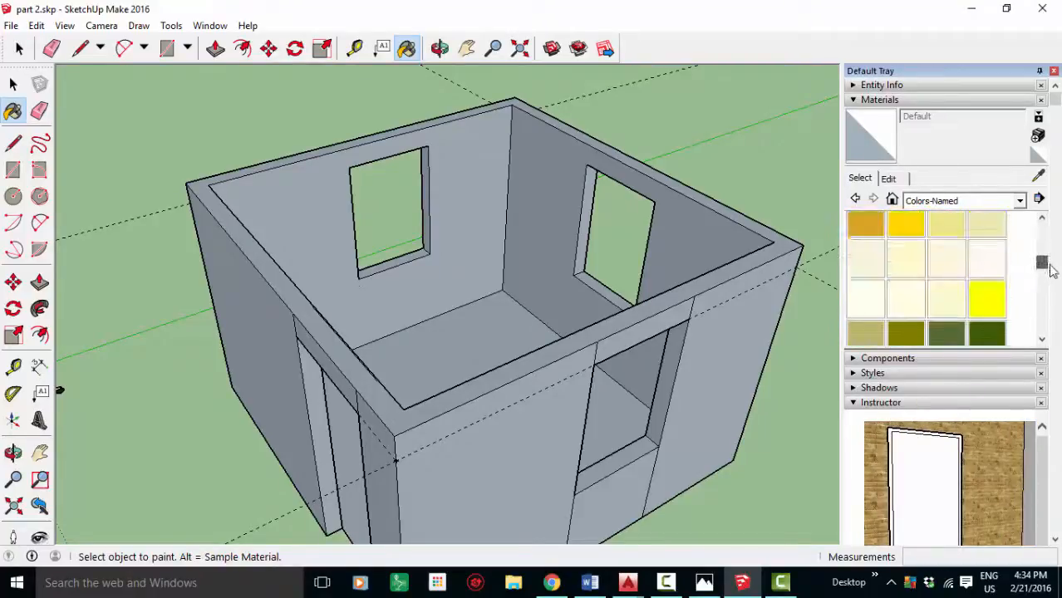
left_click(984, 295)
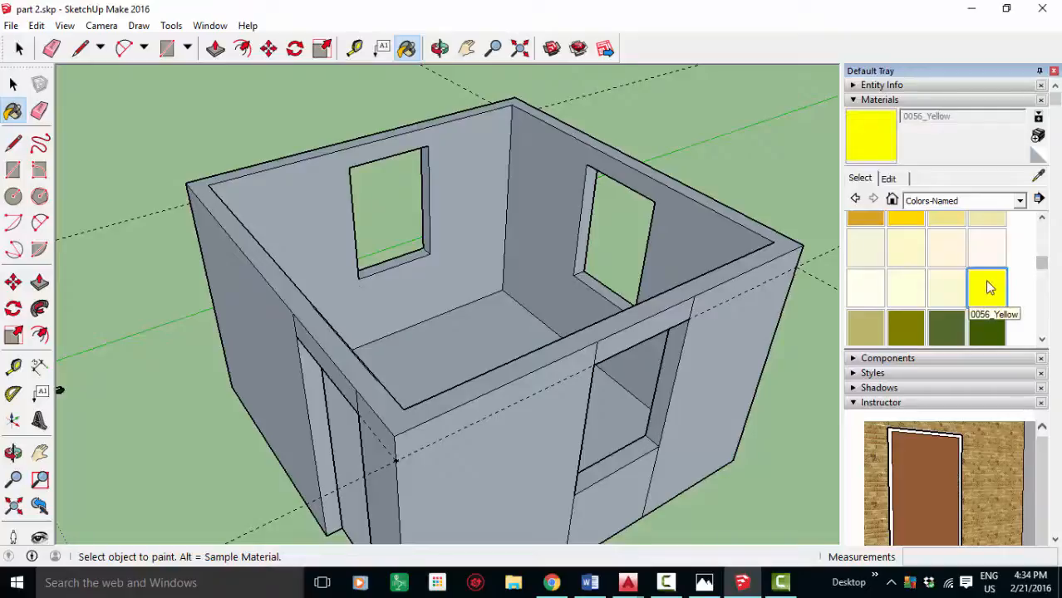
left_click(888, 179)
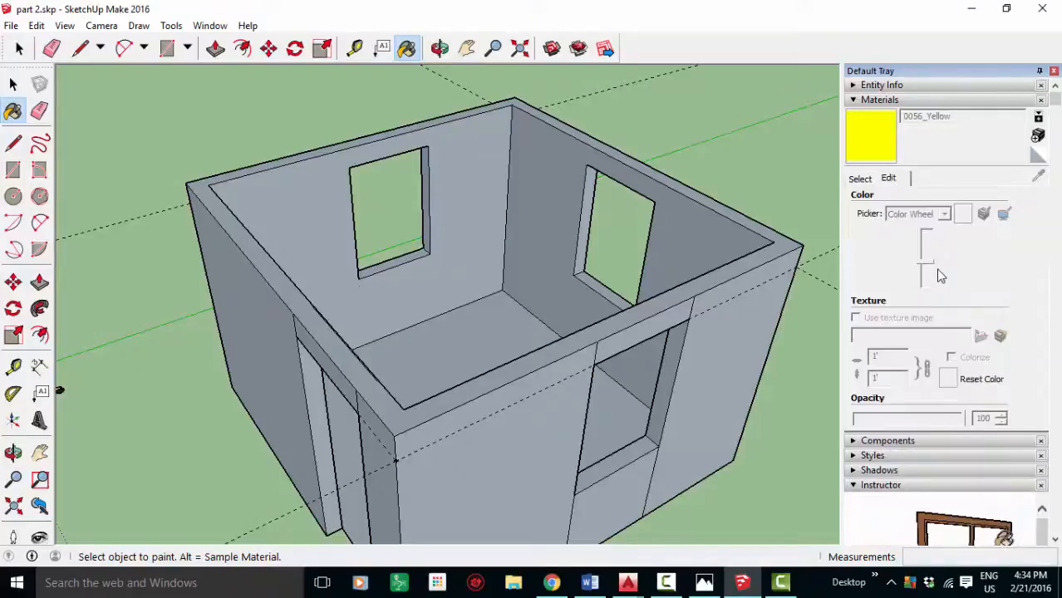
left_click(861, 179)
Step: Choose the yellow Color E05 from the Colors collection as the paint material
left_click(986, 203)
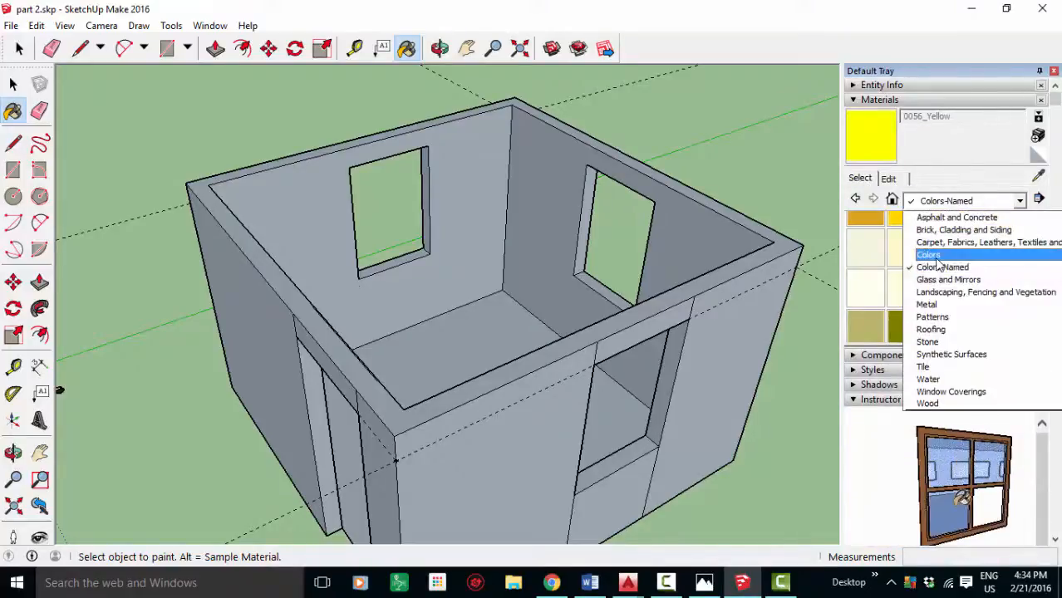
left_click(964, 251)
left_click_drag(1041, 237, 1042, 256)
left_click(864, 314)
left_click(896, 184)
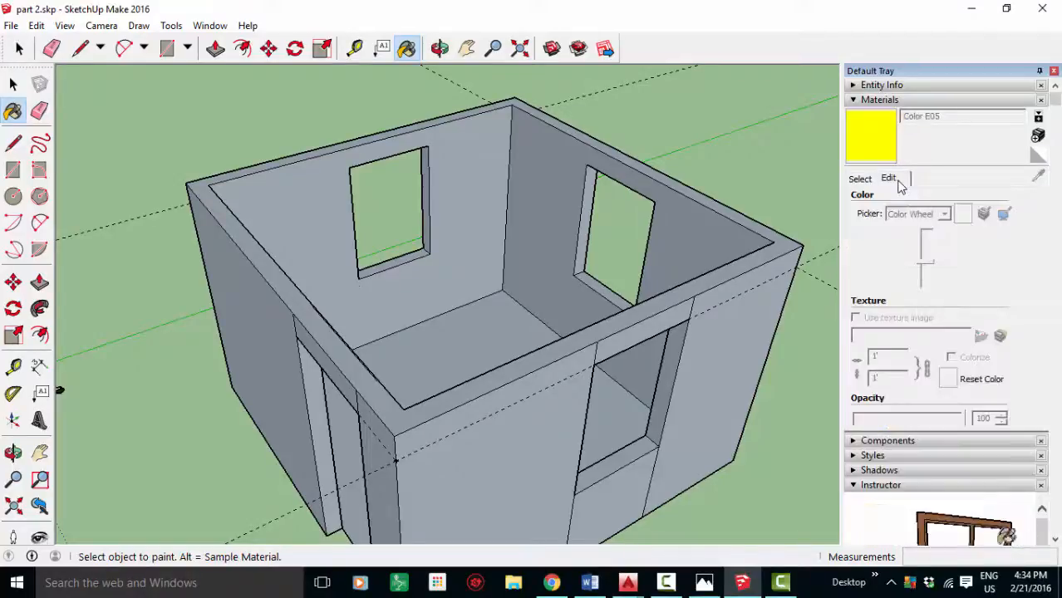
left_click(871, 183)
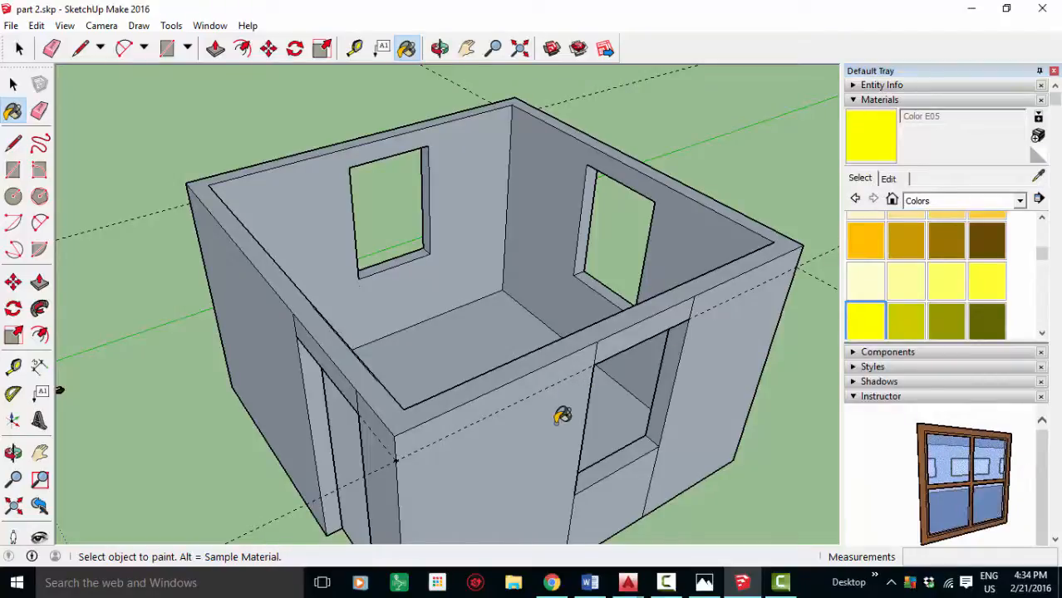
scroll(552, 414, "down", 2)
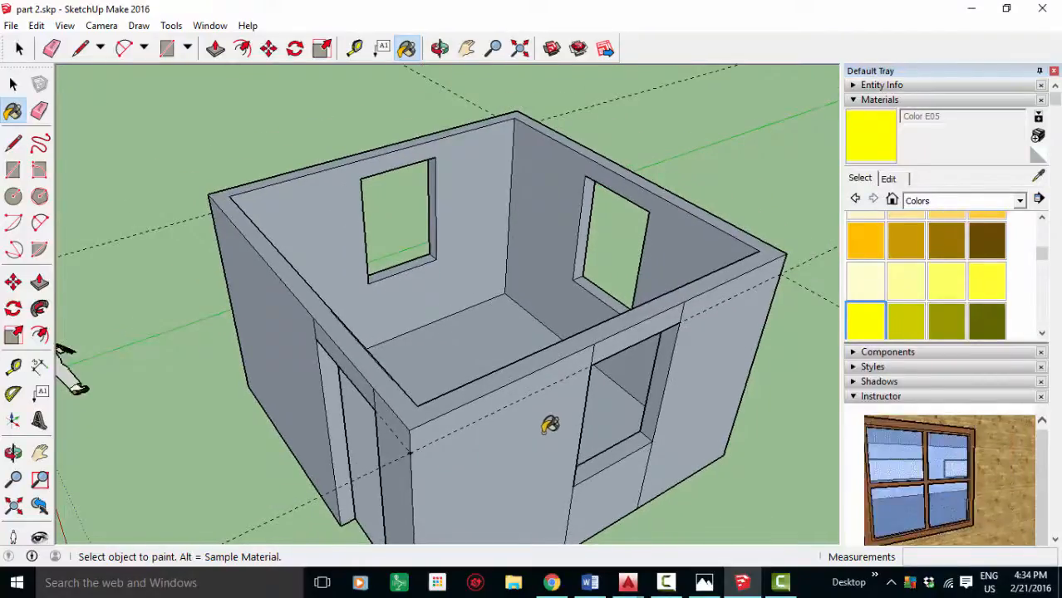
Step: Paint all the interior wall faces of the room, including those around the doorway, with Color E05
left_click(489, 177)
left_click(562, 185)
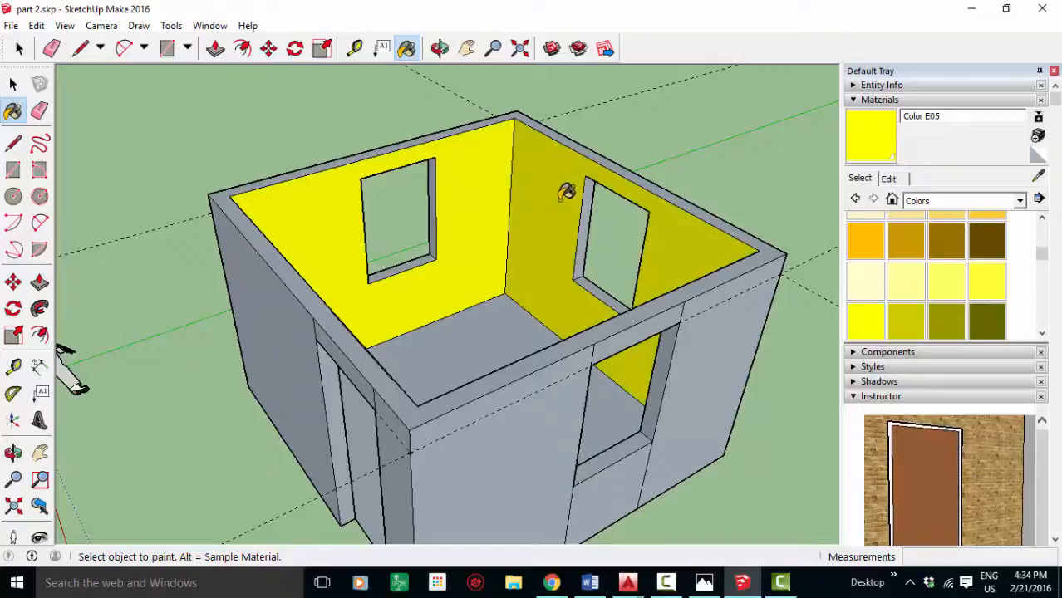
mouse_move(559, 225)
middle_mouse_down()
mouse_move(332, 174)
mouse_move(299, 191)
mouse_move(422, 217)
mouse_move(320, 239)
mouse_move(274, 204)
middle_mouse_up()
left_click(422, 228)
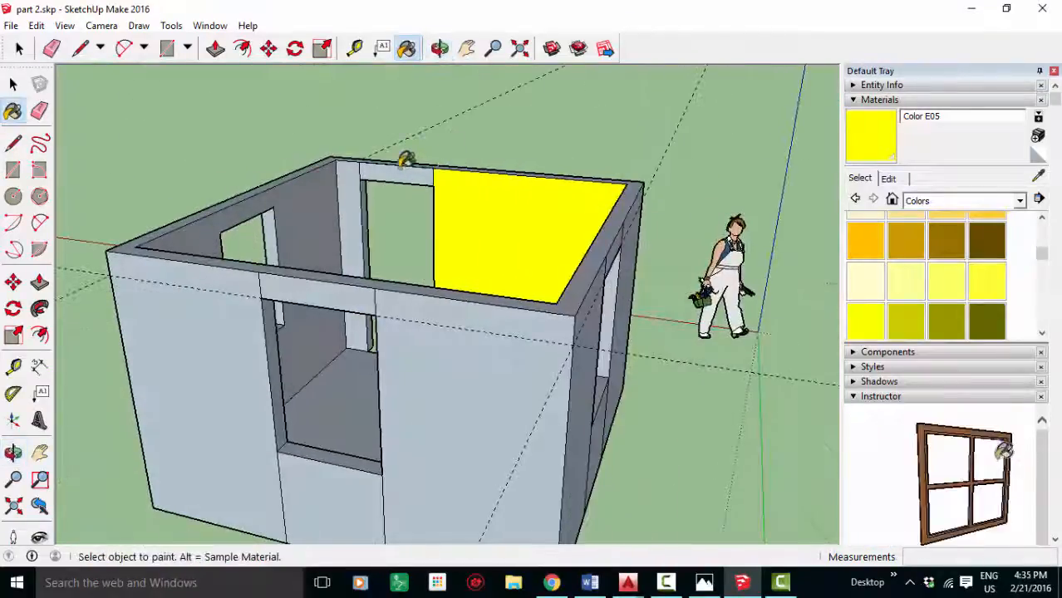
left_click(378, 176)
left_click(349, 191)
left_click(328, 199)
mouse_move(365, 208)
middle_mouse_down()
mouse_move(130, 356)
mouse_move(556, 306)
mouse_move(789, 301)
mouse_move(801, 372)
mouse_move(822, 348)
middle_mouse_up()
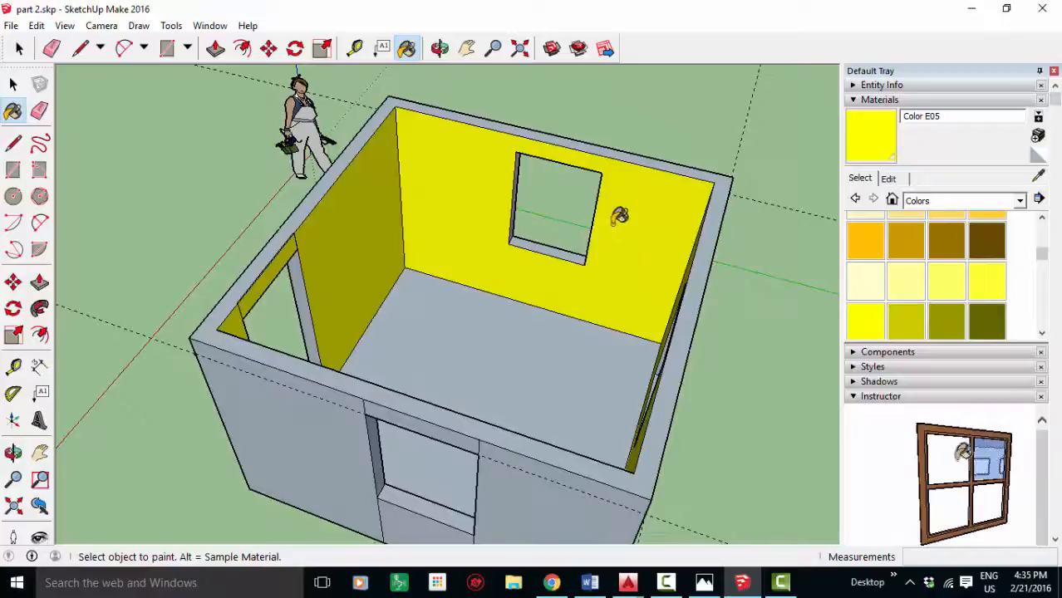
Step: Try lower opacities for Color E05, restore its opacity to 100, and soften it to a paler yellow on the color wheel
left_click(892, 181)
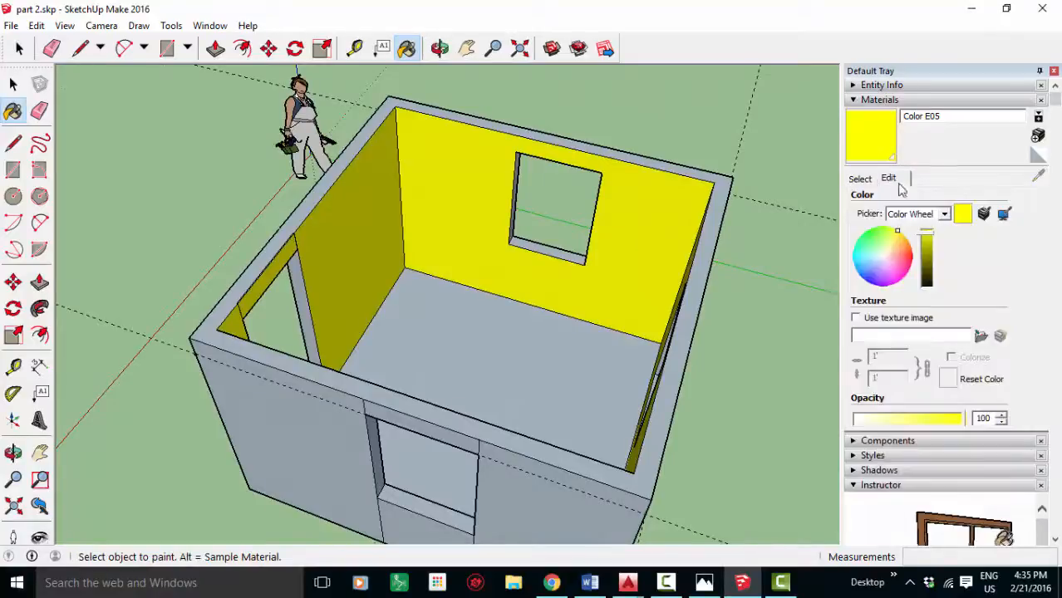
left_click(951, 420)
left_click_drag(950, 421, 934, 425)
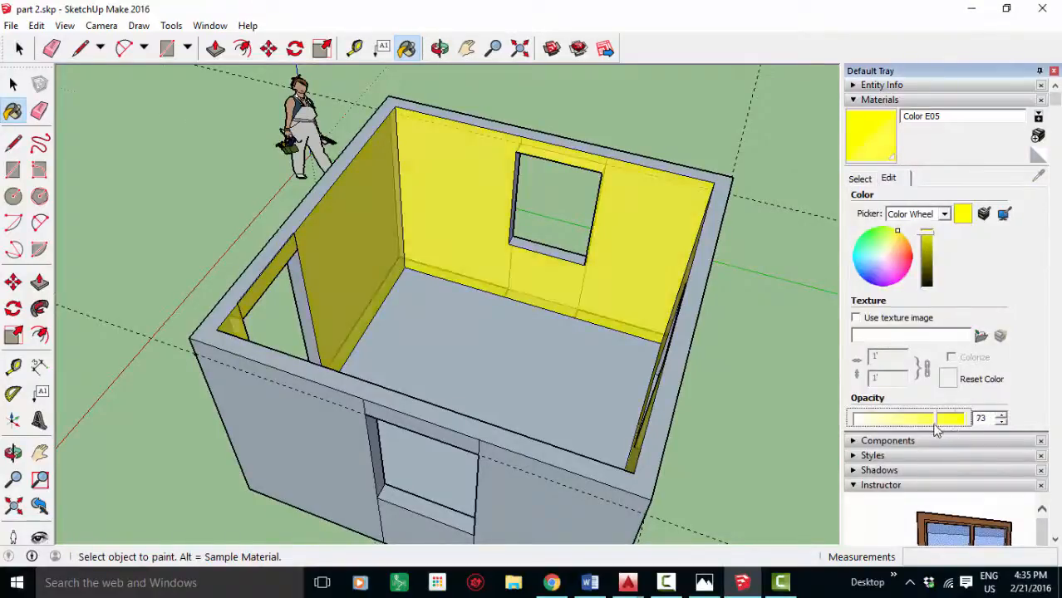
left_click(956, 421)
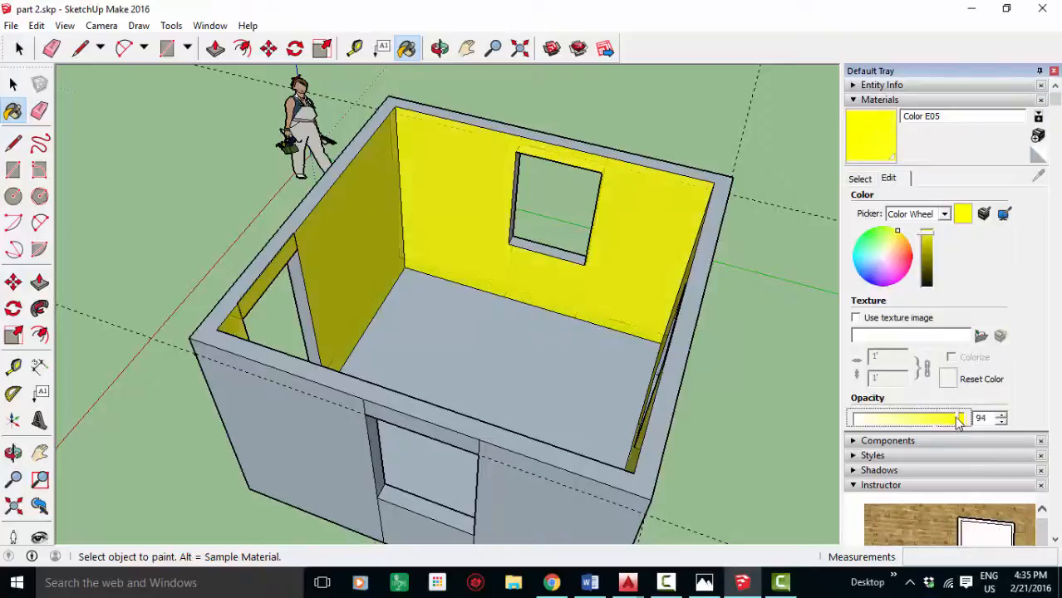
left_click_drag(959, 424, 861, 431)
left_click_drag(941, 422, 967, 420)
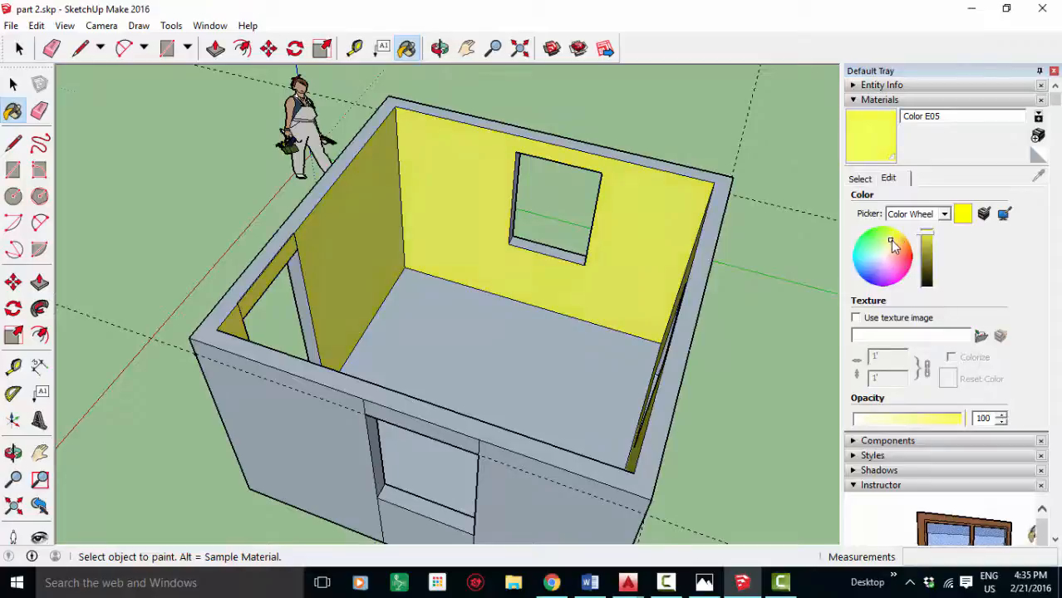
left_click_drag(890, 240, 891, 241)
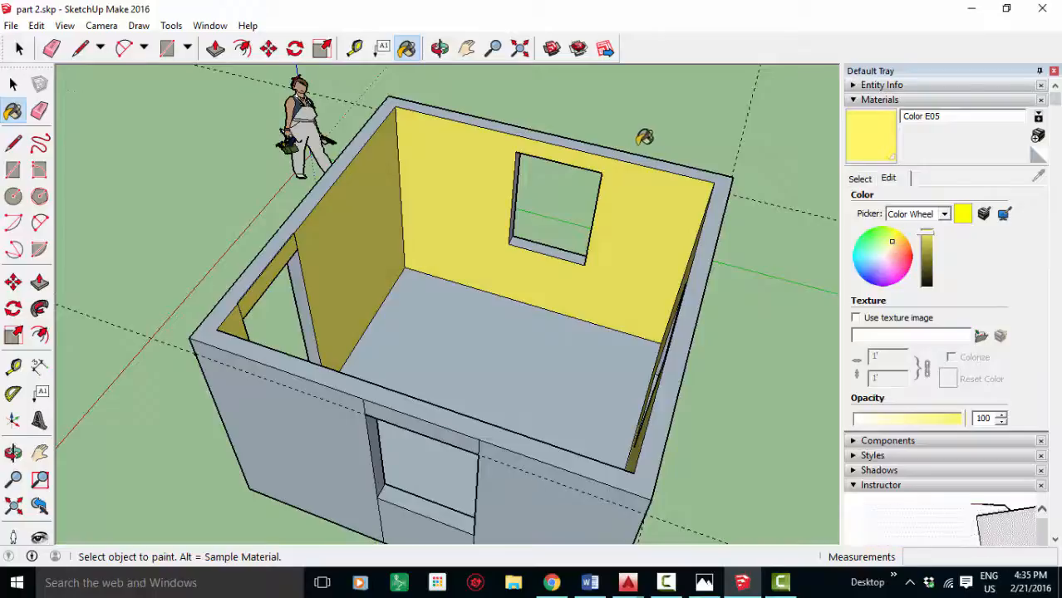
Step: Delete the leftover vertical edges above the doorway on the interior wall face
middle_click_drag(646, 232, 471, 272)
left_click_drag(58, 272, 406, 241)
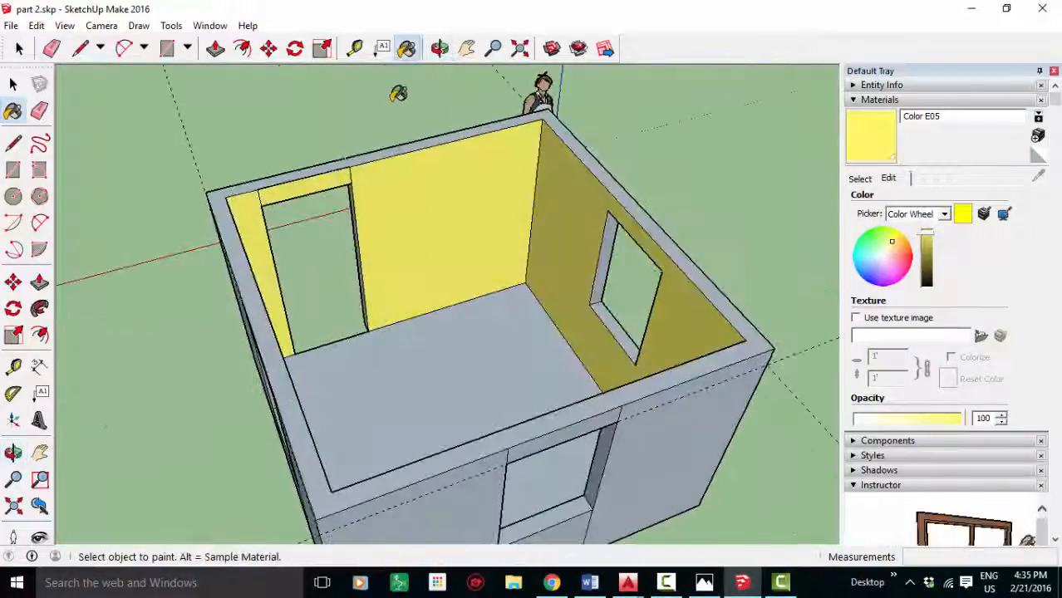
key("space")
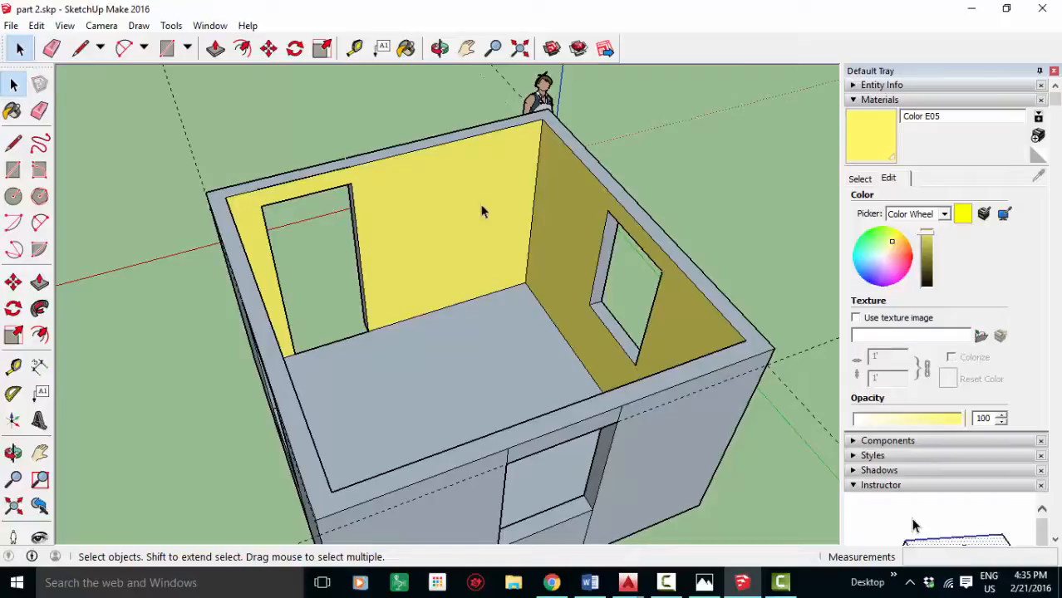
Step: Paint the room's floor with Square Glass Tile 02 from the Tile material collection
middle_click_drag(482, 211, 897, 243)
left_click(861, 180)
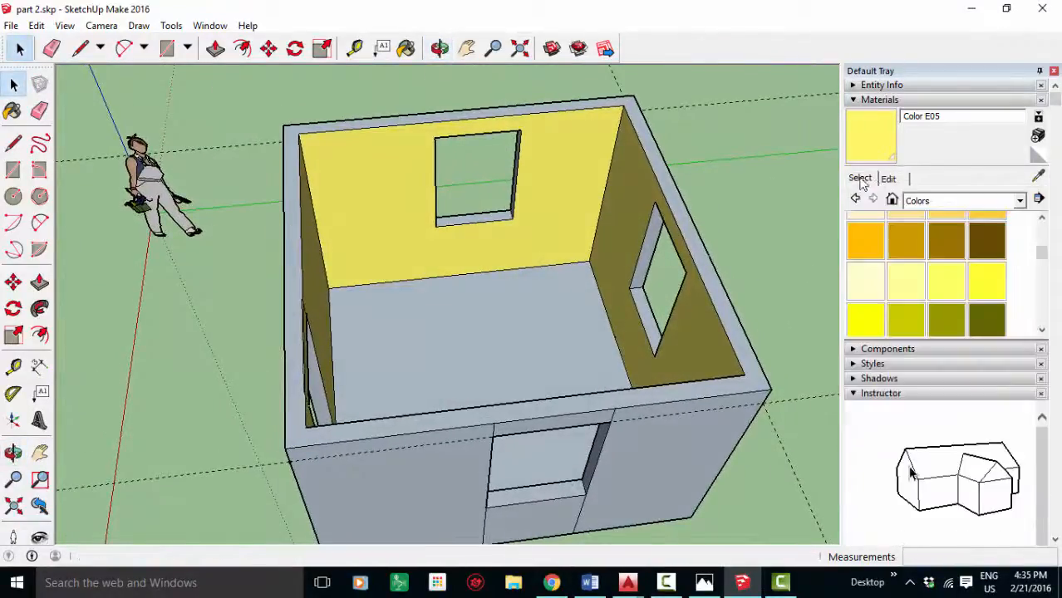
left_click(956, 202)
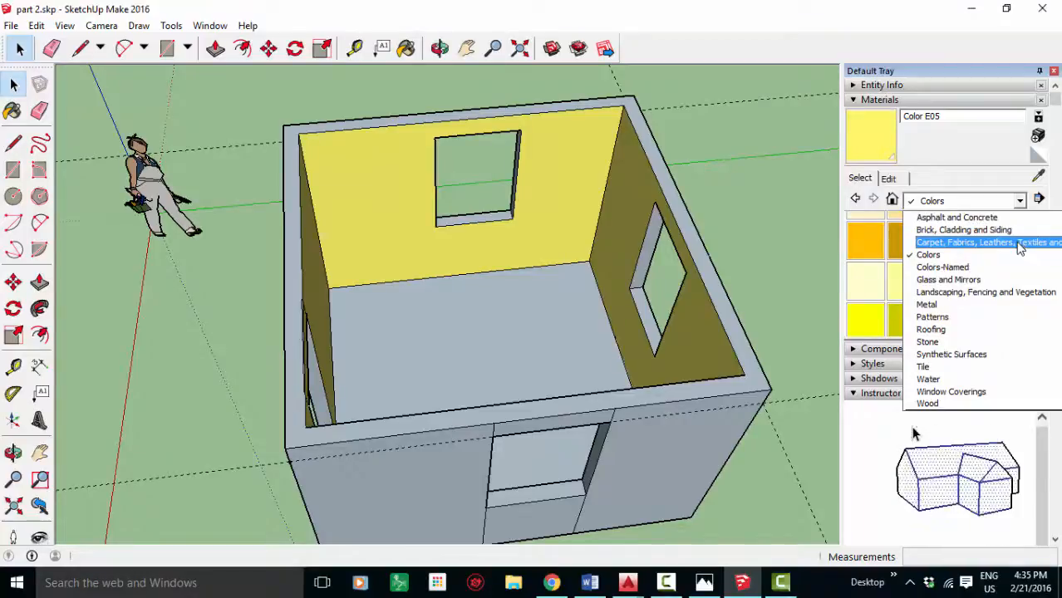
left_click(947, 366)
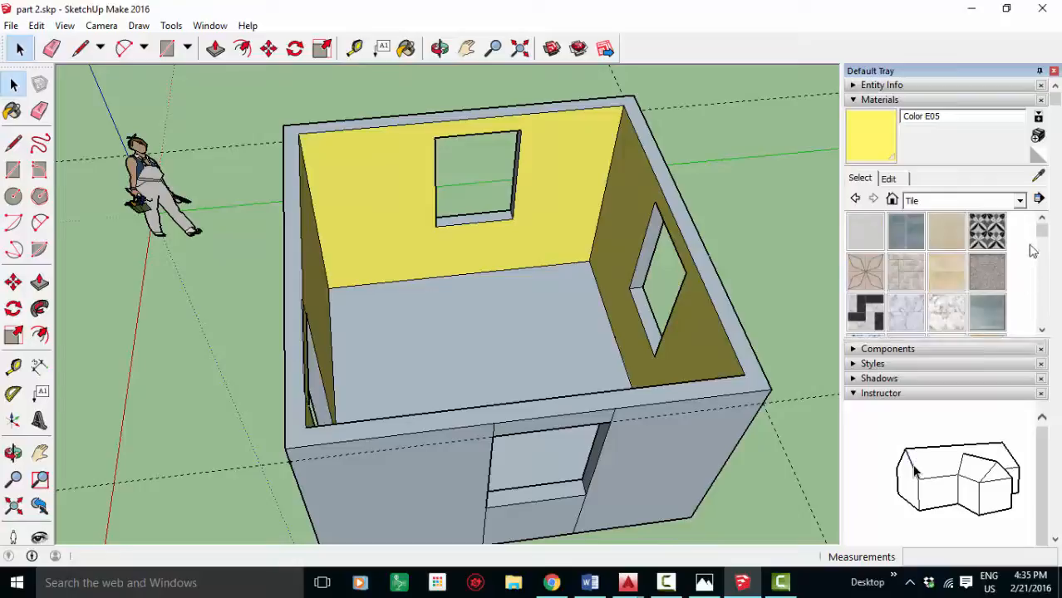
mouse_move(1042, 245)
left_mouse_down()
mouse_move(1048, 278)
mouse_move(1045, 266)
left_mouse_up()
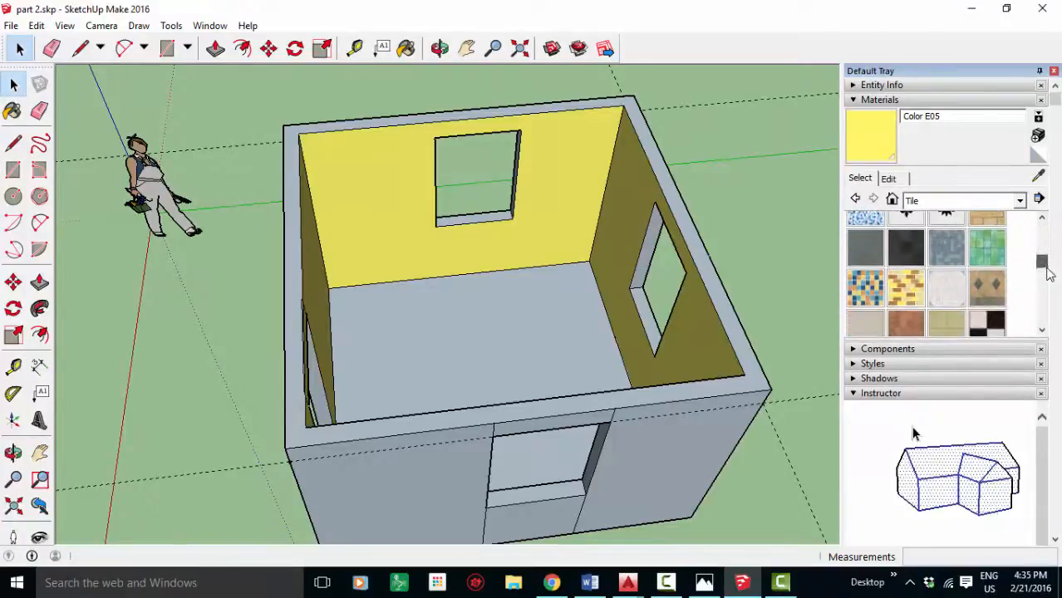
left_click(987, 253)
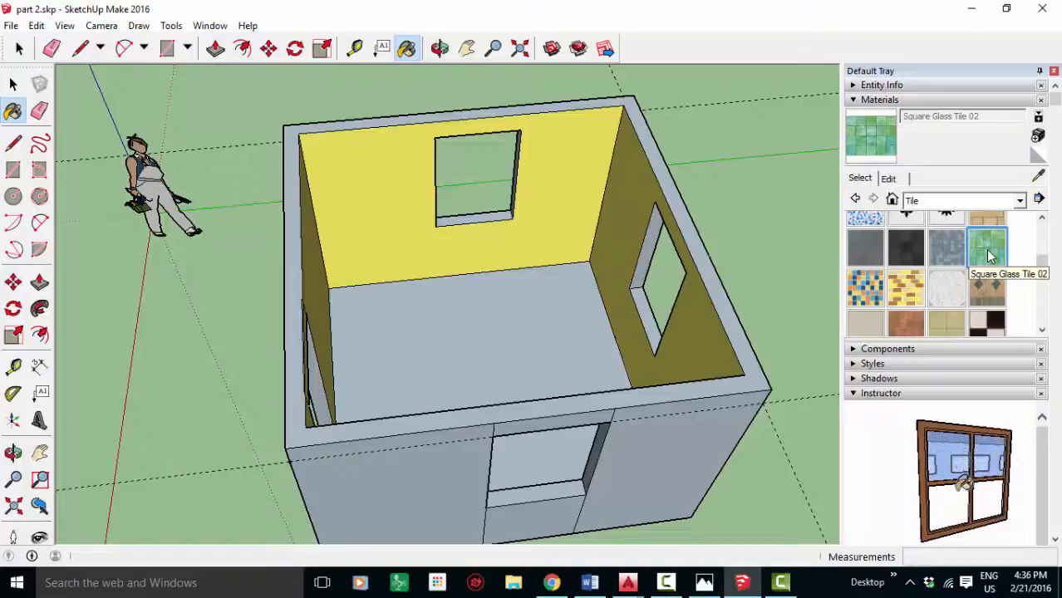
left_click(479, 357)
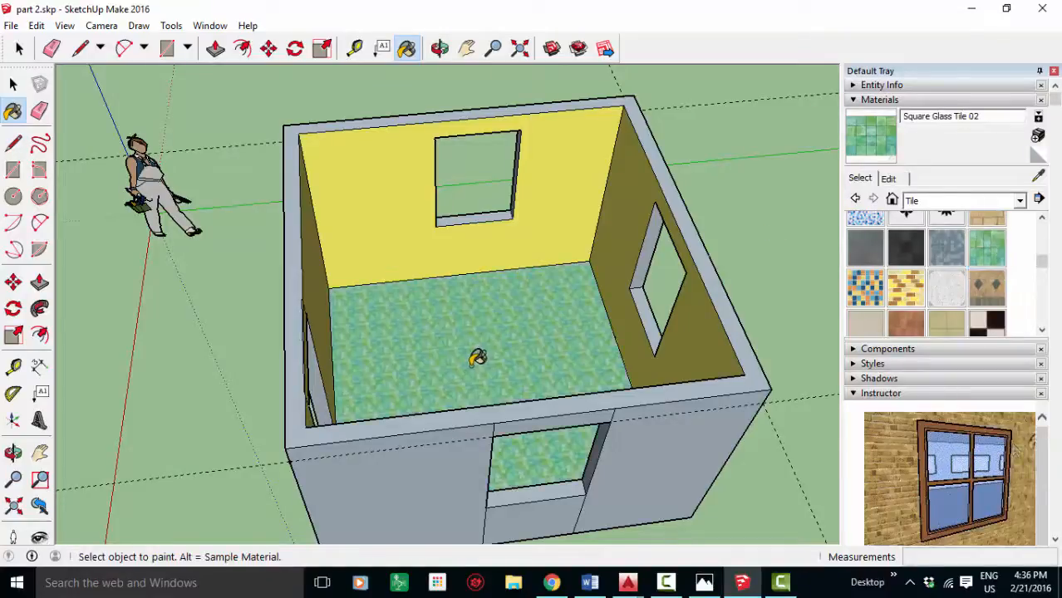
Step: Set the Square Glass Tile 02 texture size to 3' by 3' after trying 1'
scroll(476, 362, "up", 5)
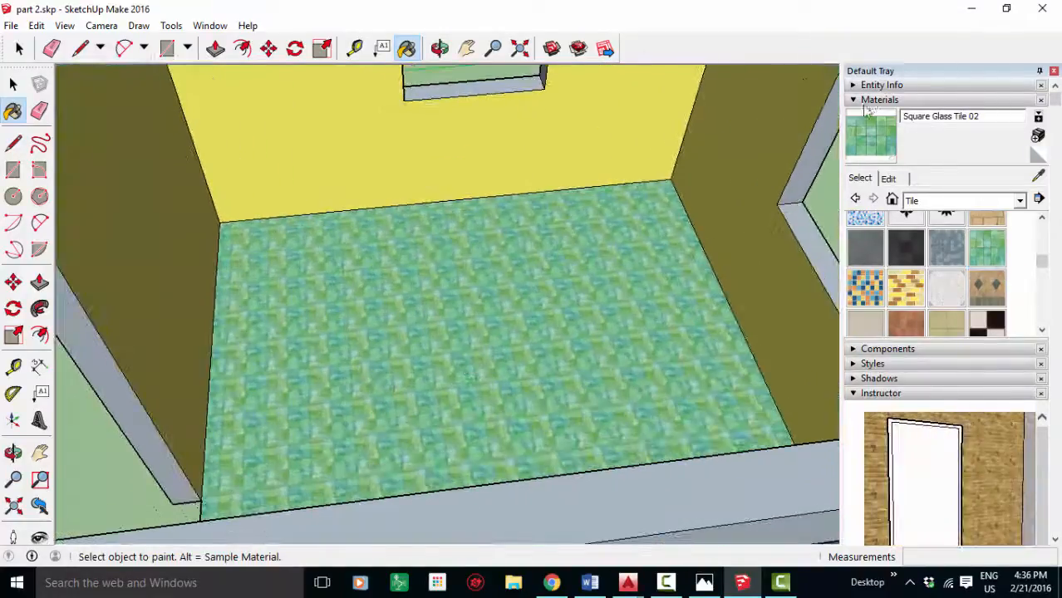
left_click(888, 179)
left_click(887, 355)
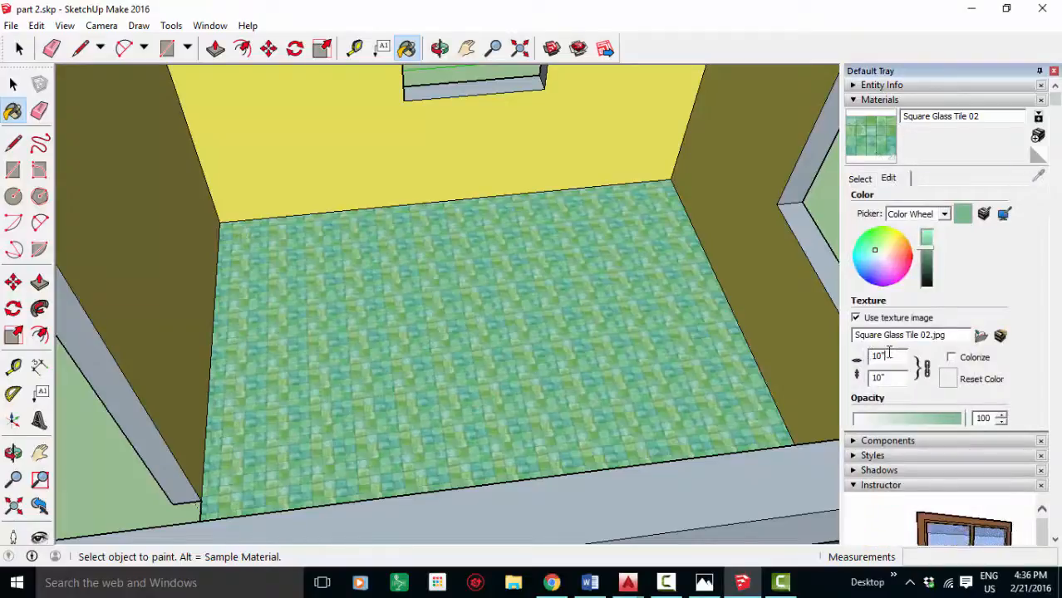
type("1'")
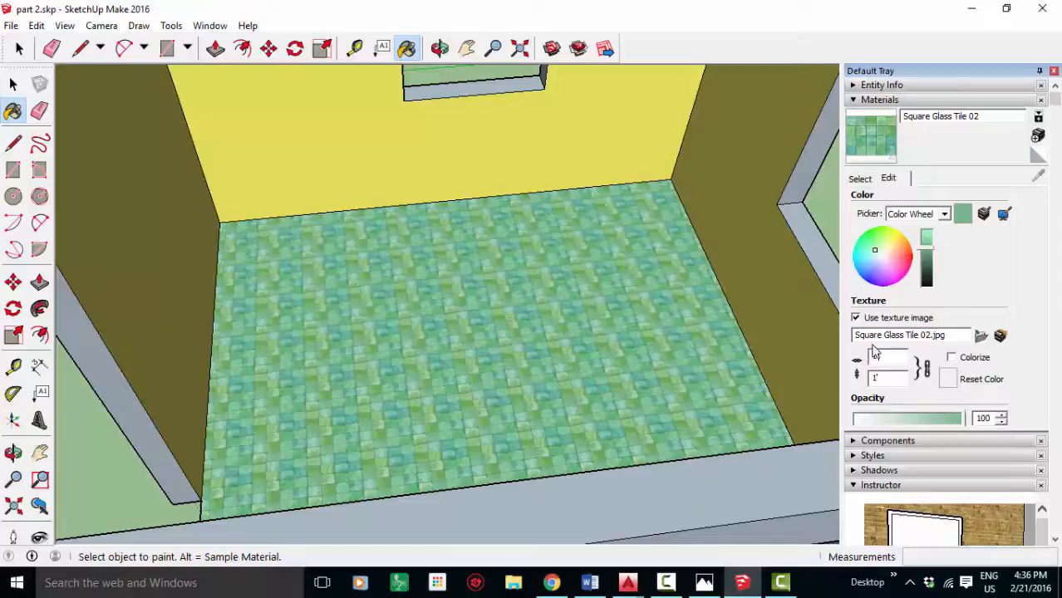
type("3")
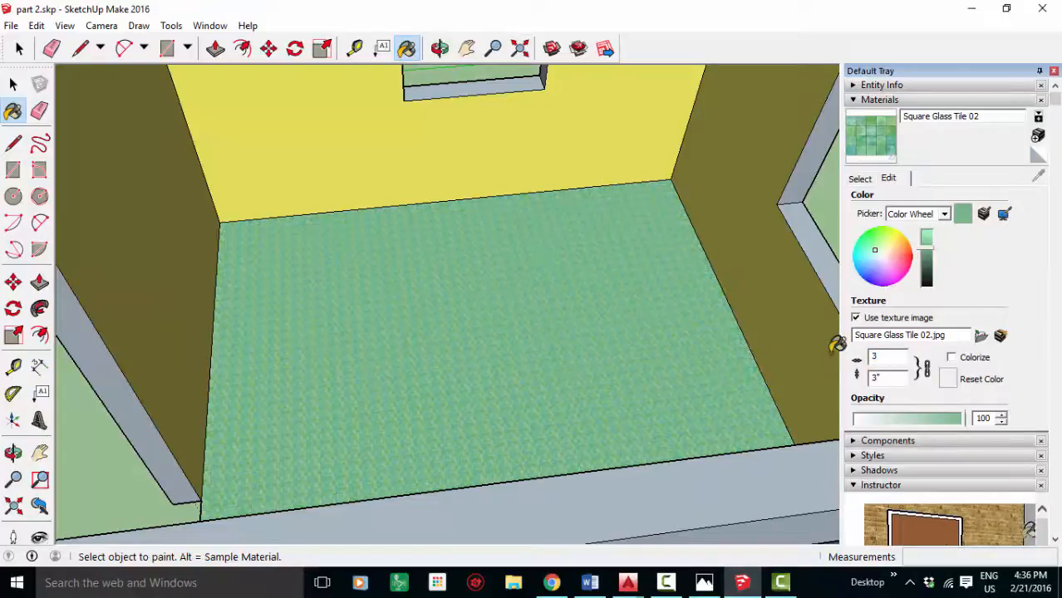
type("'")
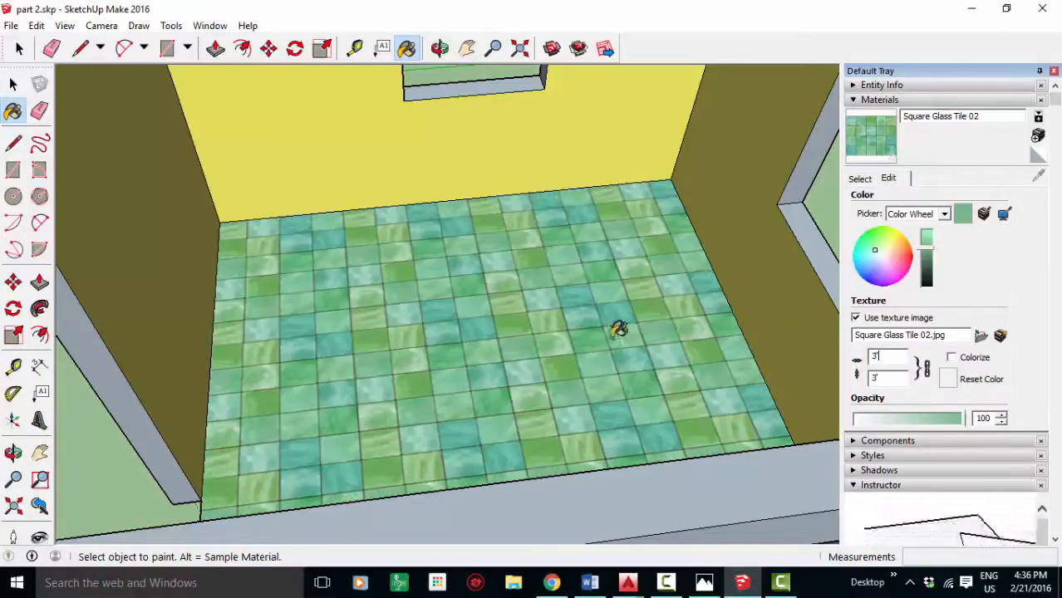
left_click(861, 179)
Step: Collapse the Materials section and look over the painted walls and tiled floor from several sides of the room
middle_click_drag(604, 225, 530, 270)
scroll(530, 270, "down", 2)
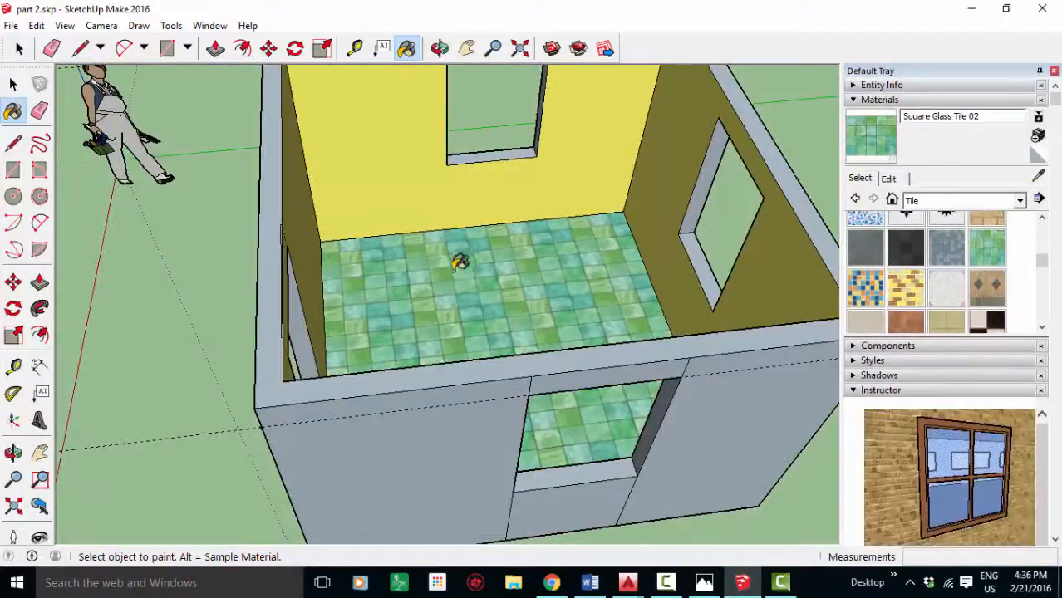
middle_click_drag(459, 262, 407, 206)
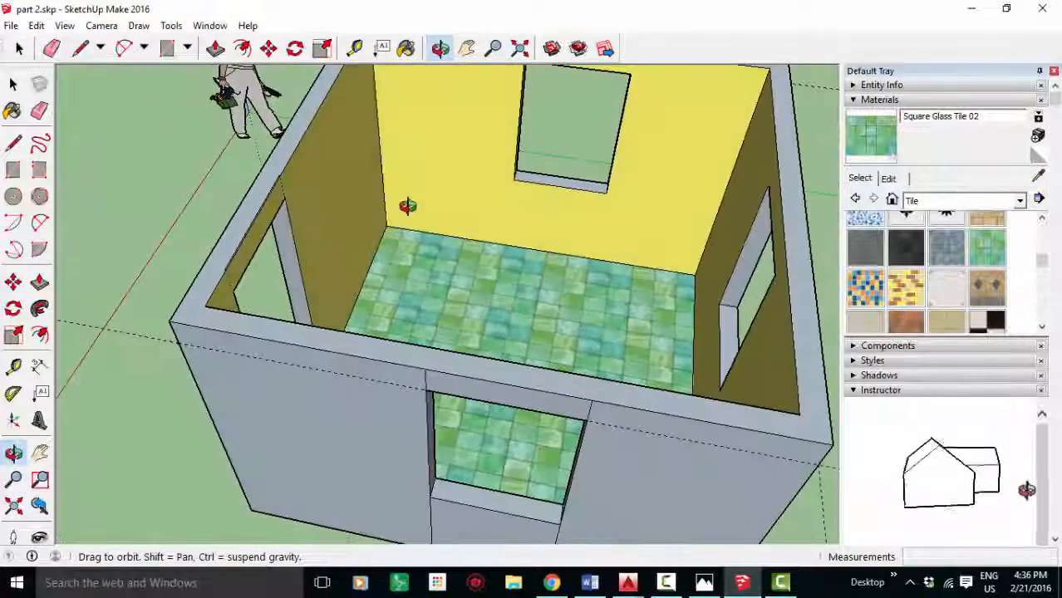
left_click(854, 100)
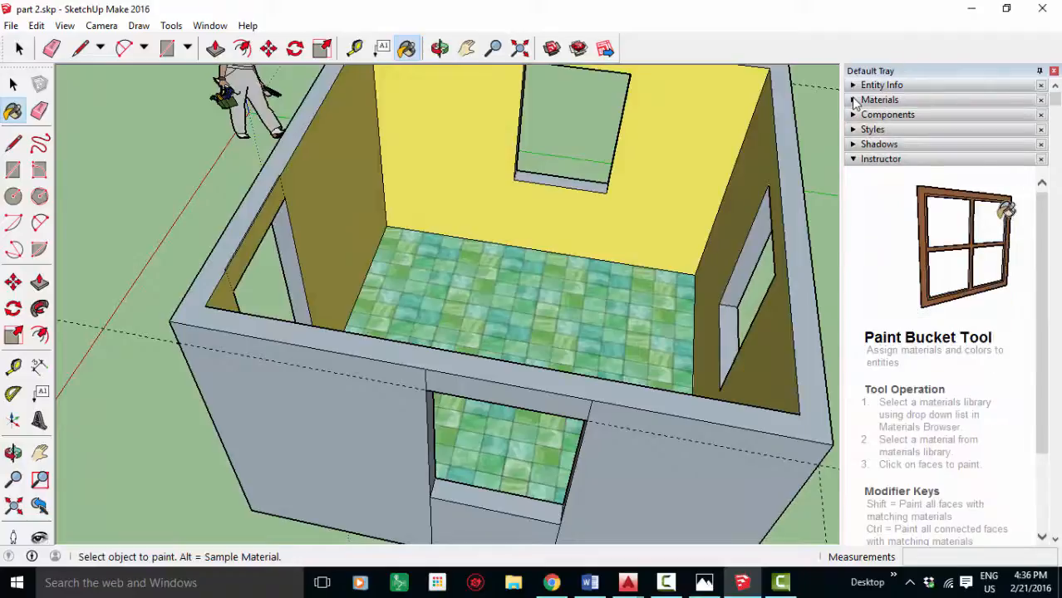
left_click(14, 56)
mouse_move(536, 269)
middle_mouse_down()
mouse_move(933, 131)
mouse_move(1054, 324)
mouse_move(1037, 457)
mouse_move(957, 323)
mouse_move(687, 241)
mouse_move(694, 379)
mouse_move(612, 303)
mouse_move(687, 263)
mouse_move(948, 297)
middle_mouse_up()
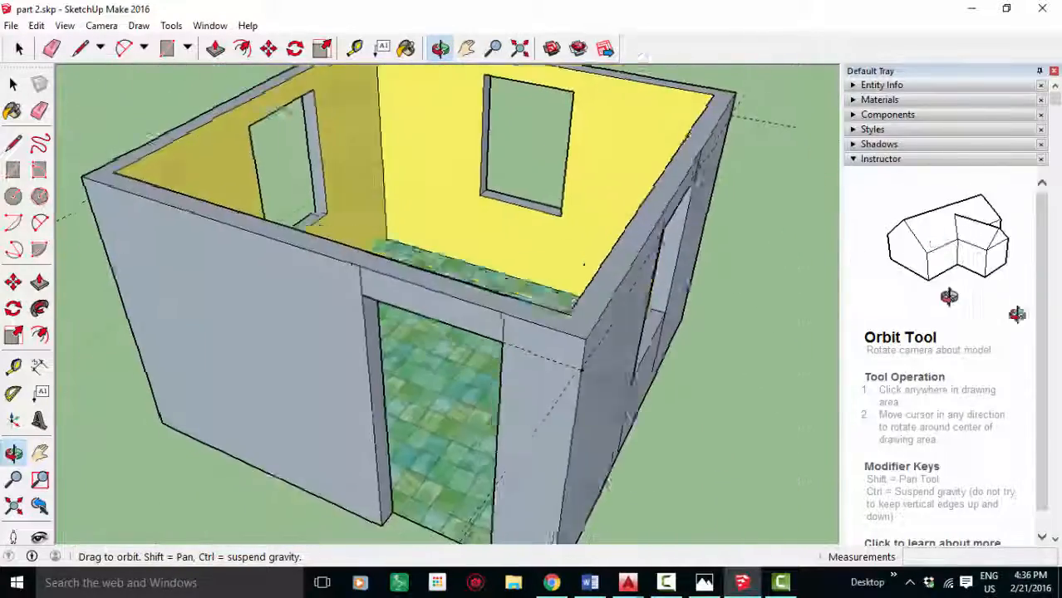
middle_click_drag(1017, 315, 906, 240)
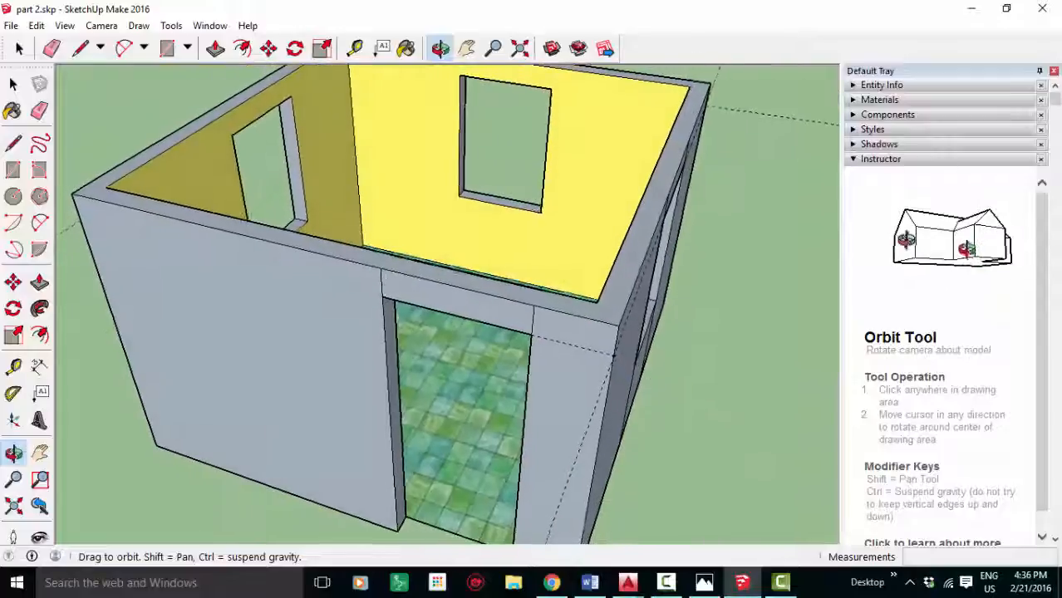
middle_click_drag(830, 275, 212, 124)
Step: Open the 3D Warehouse model library and search it for "potting bench"
left_click(10, 26)
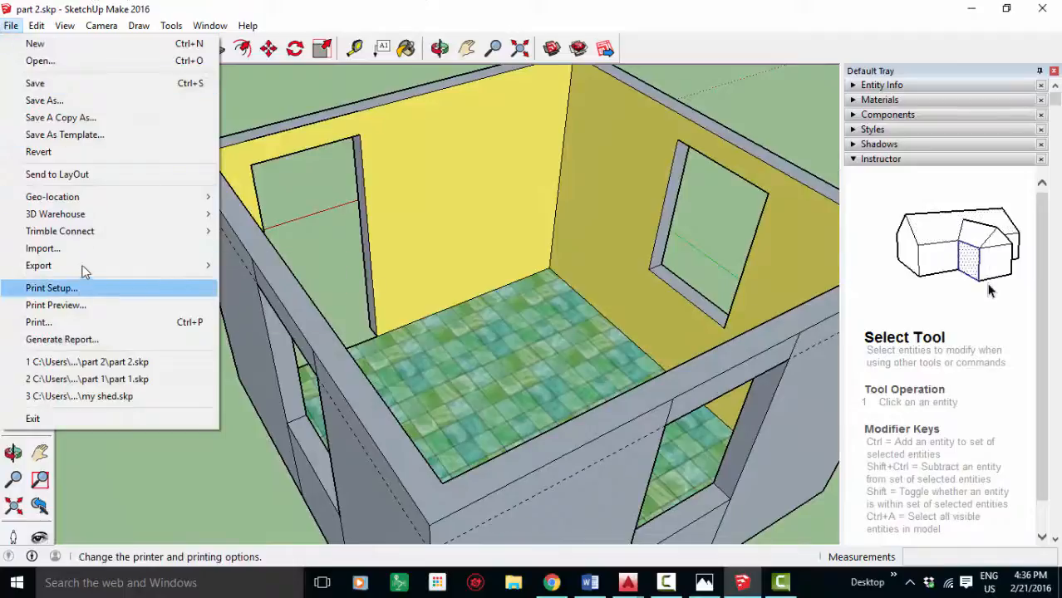
mouse_move(90, 219)
left_click(266, 213)
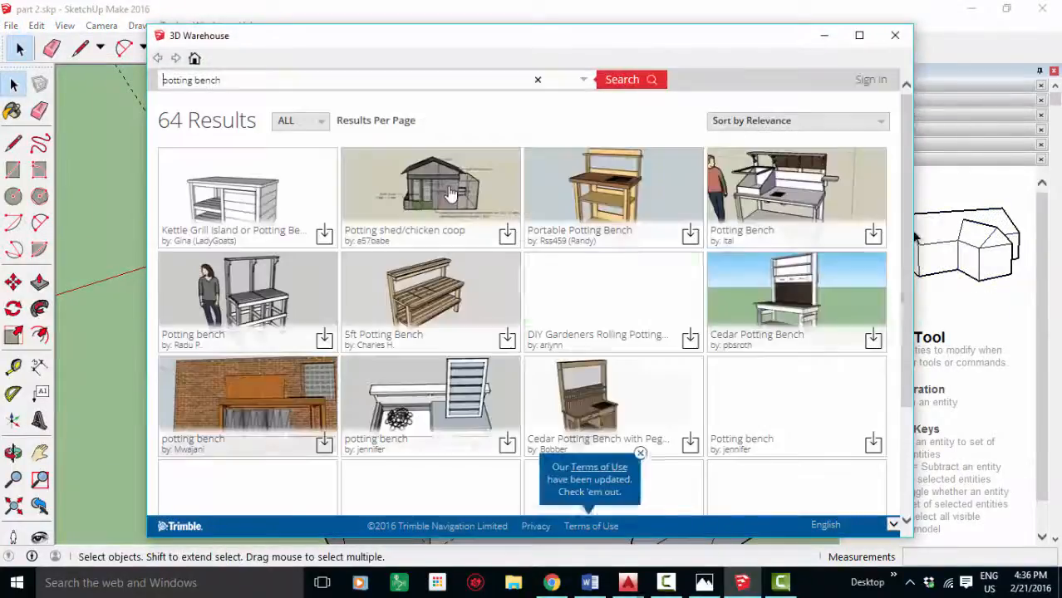
left_click(335, 80)
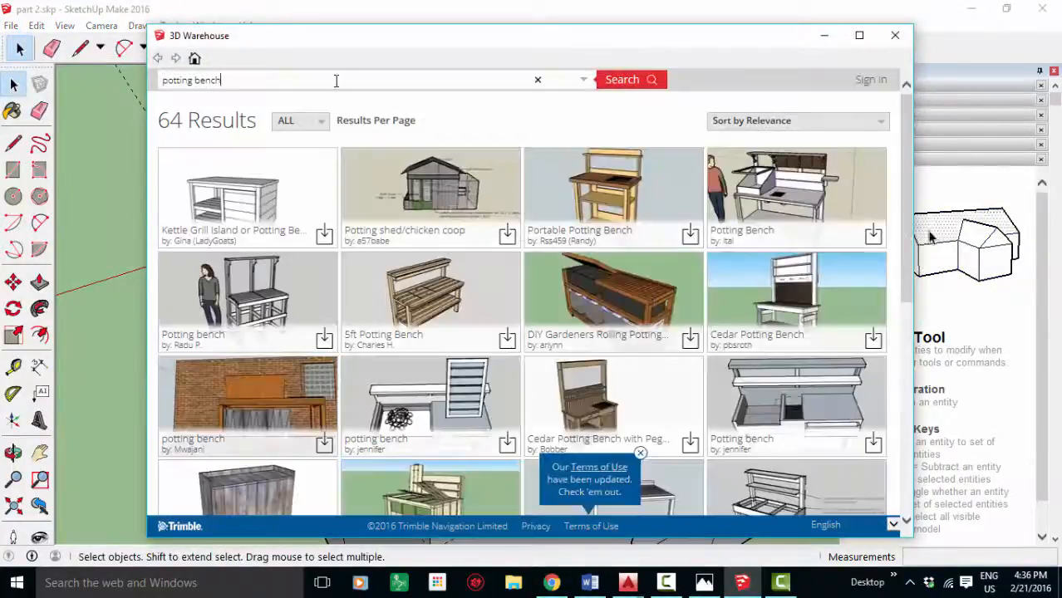
left_click(618, 83)
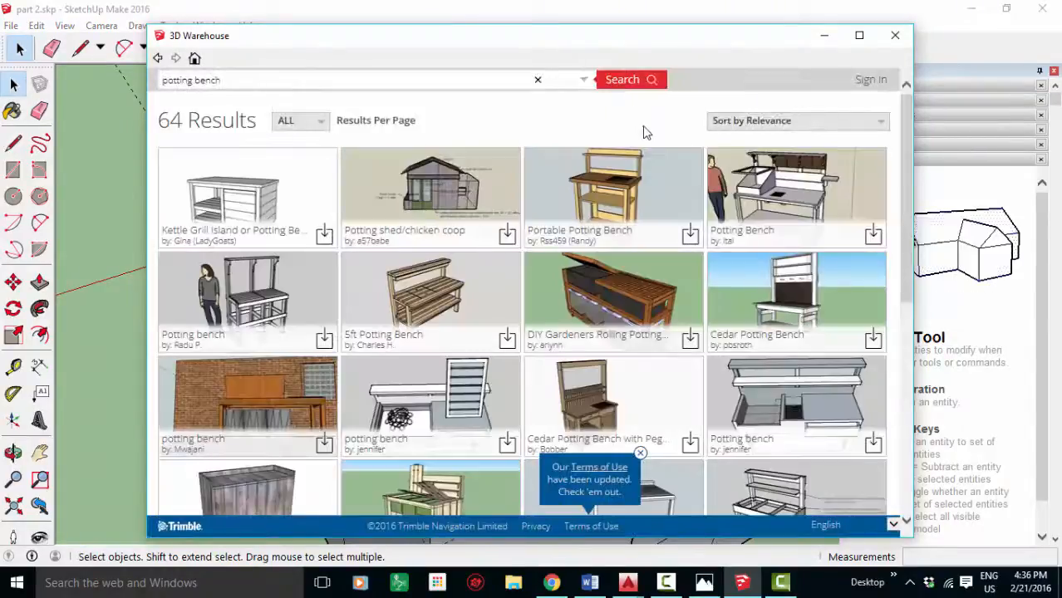
Step: Download the Potting Bench with the top shelf and mini greenhouse into the model and place it outside the room, beyond the back corner
left_click(794, 188)
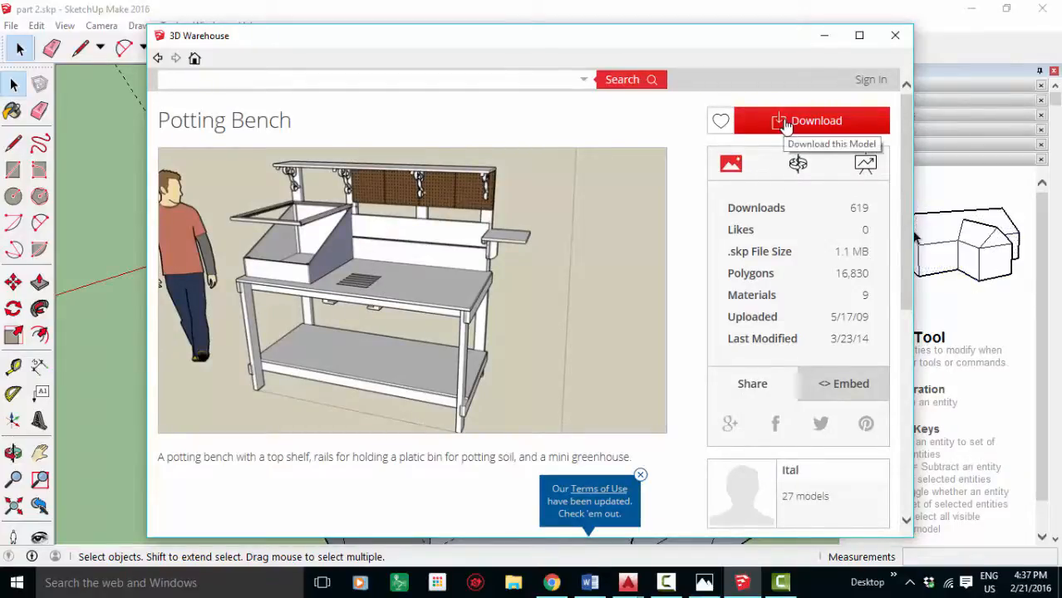
left_click(785, 124)
left_click(469, 325)
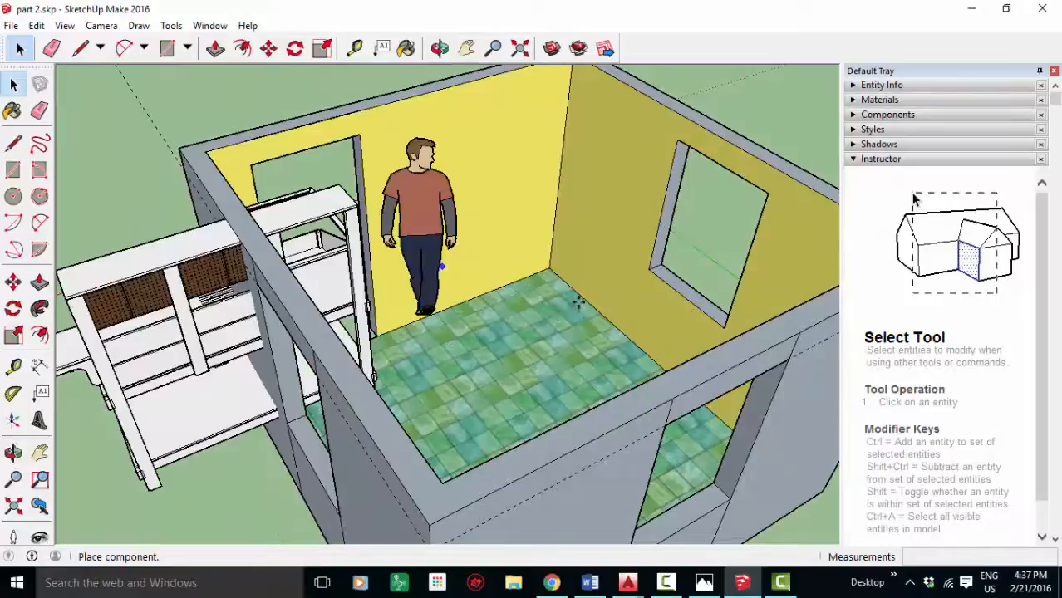
scroll(426, 241, "down", 1)
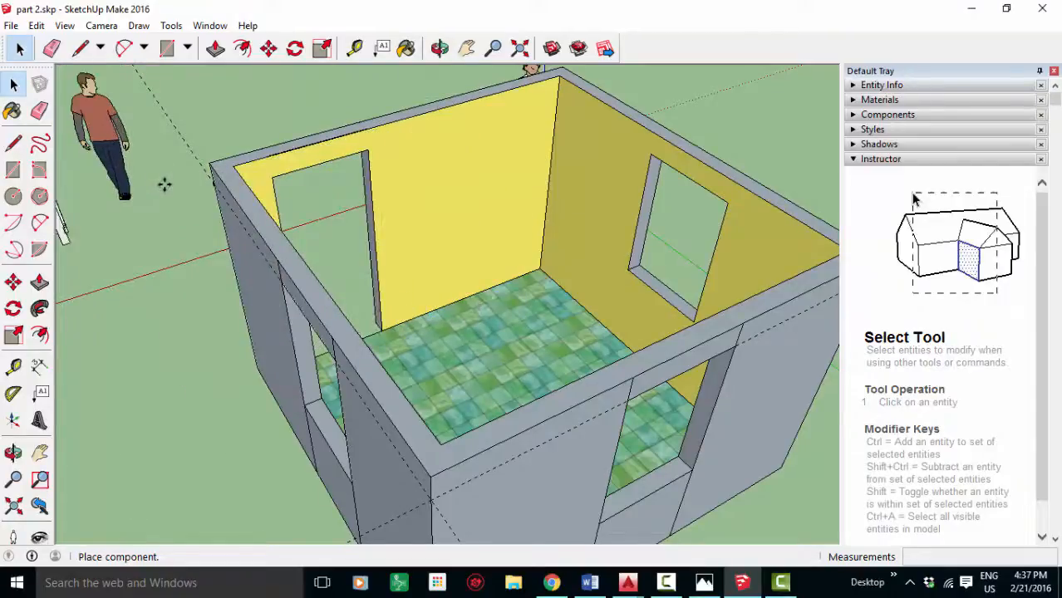
scroll(186, 177, "up", 1)
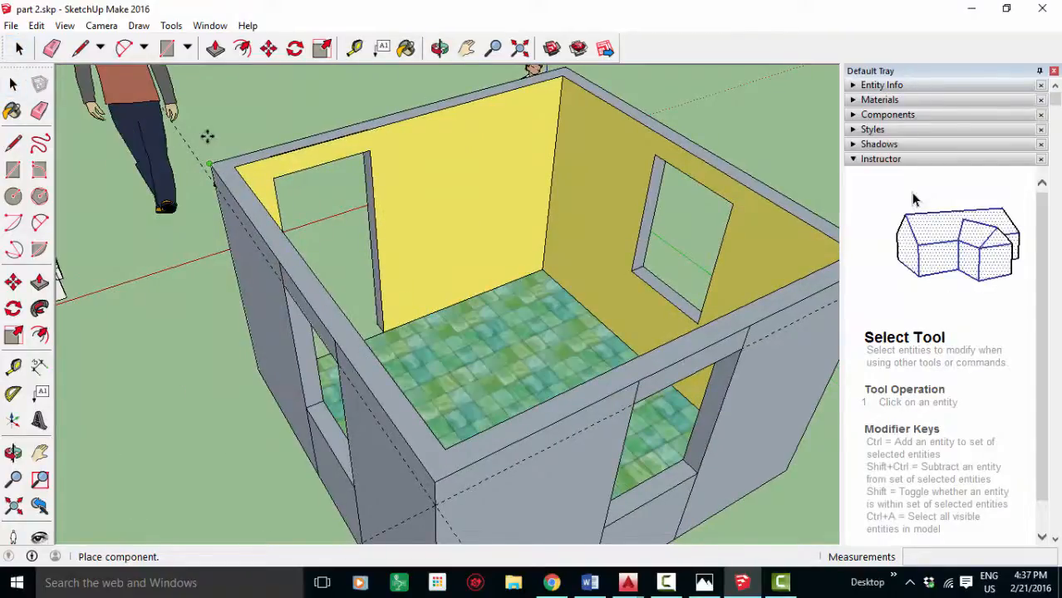
left_click(186, 162)
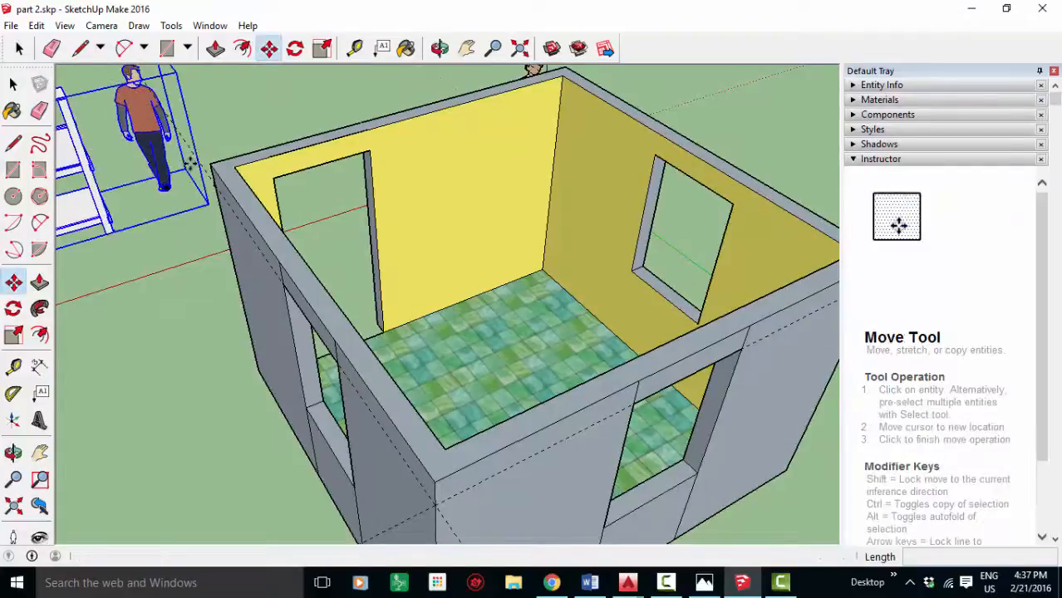
Step: Rotate the potting bench component 180° in the ground plane, swinging it to the opposite side of the room
scroll(219, 149, "down", 8)
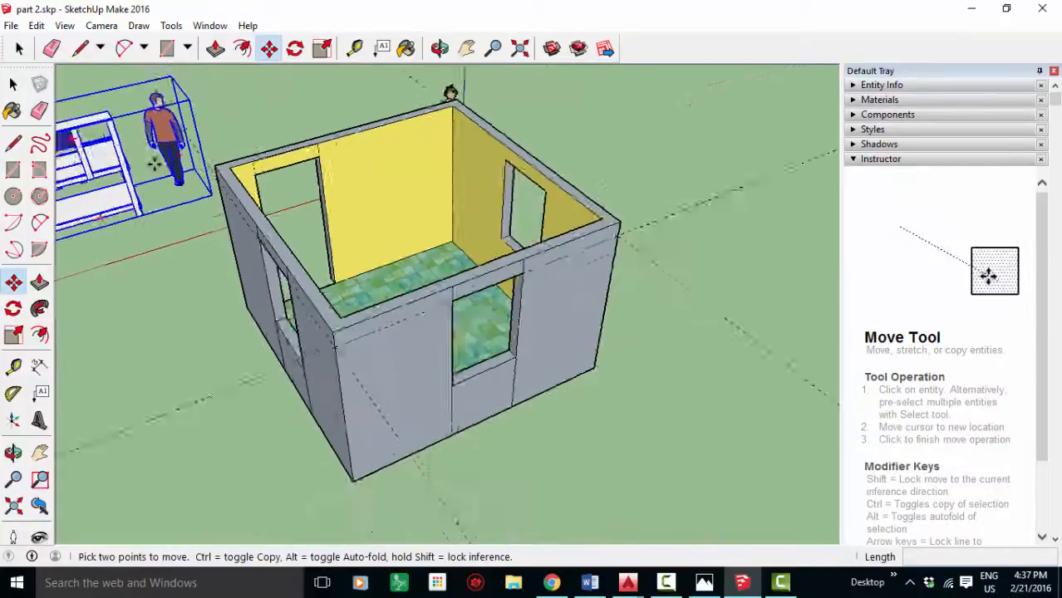
scroll(59, 198, "up", 8)
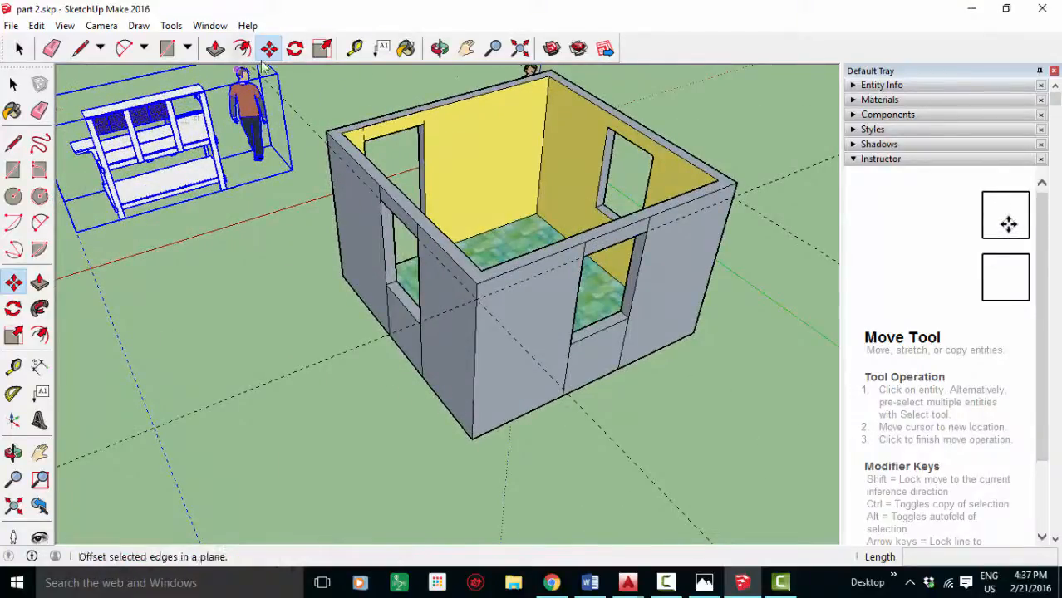
left_click(295, 48)
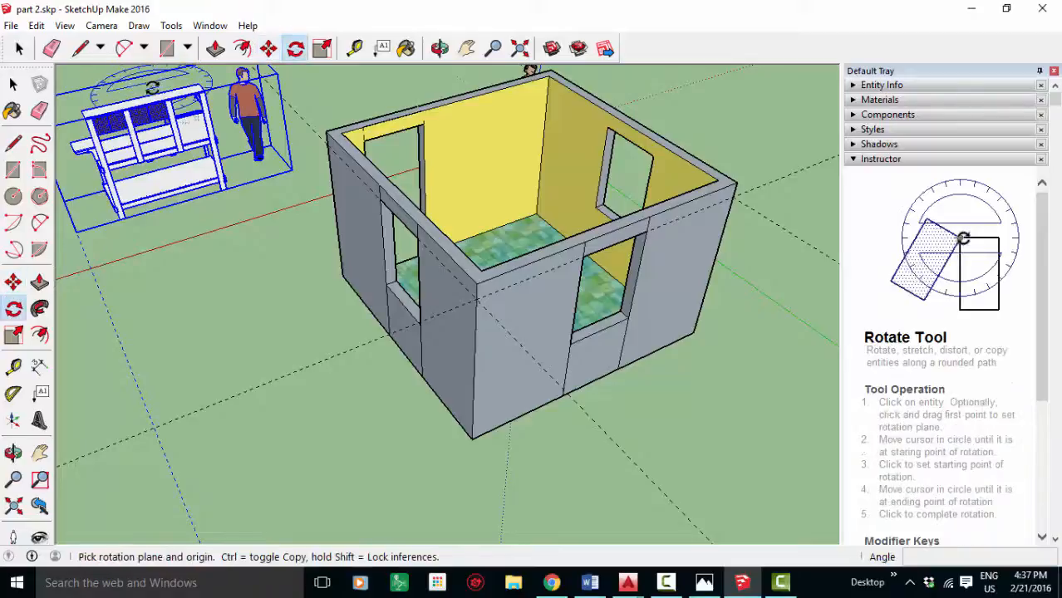
left_click(151, 84)
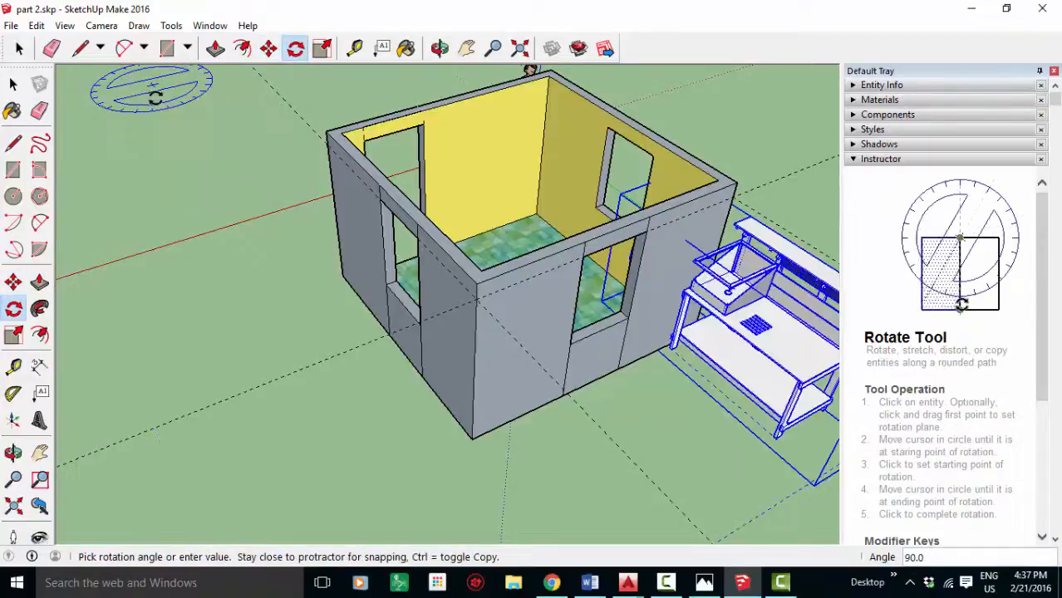
scroll(221, 87, "up", 2)
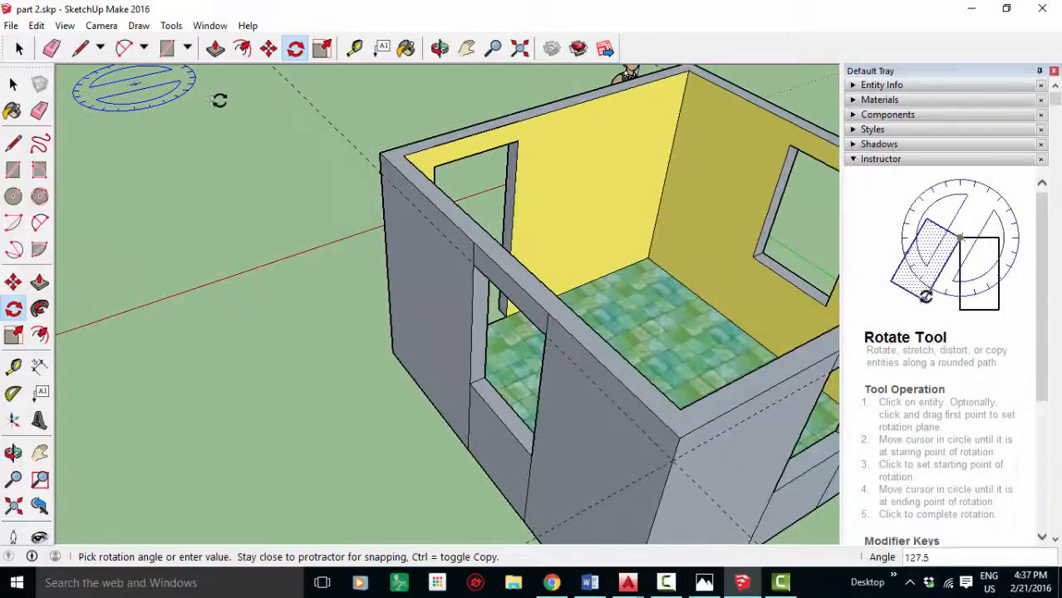
scroll(219, 100, "down", 6)
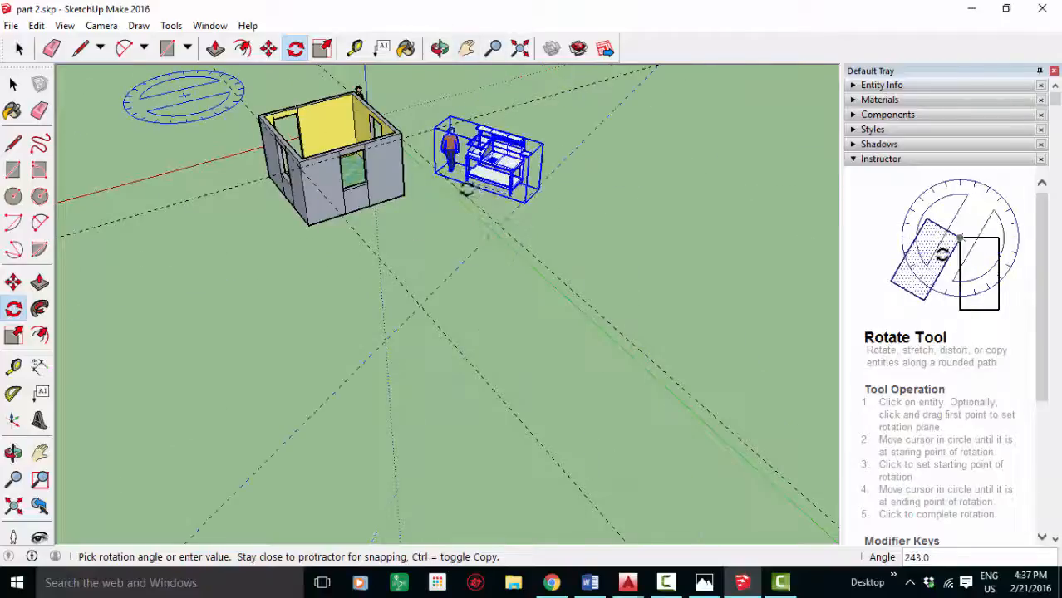
scroll(472, 87, "down", 4)
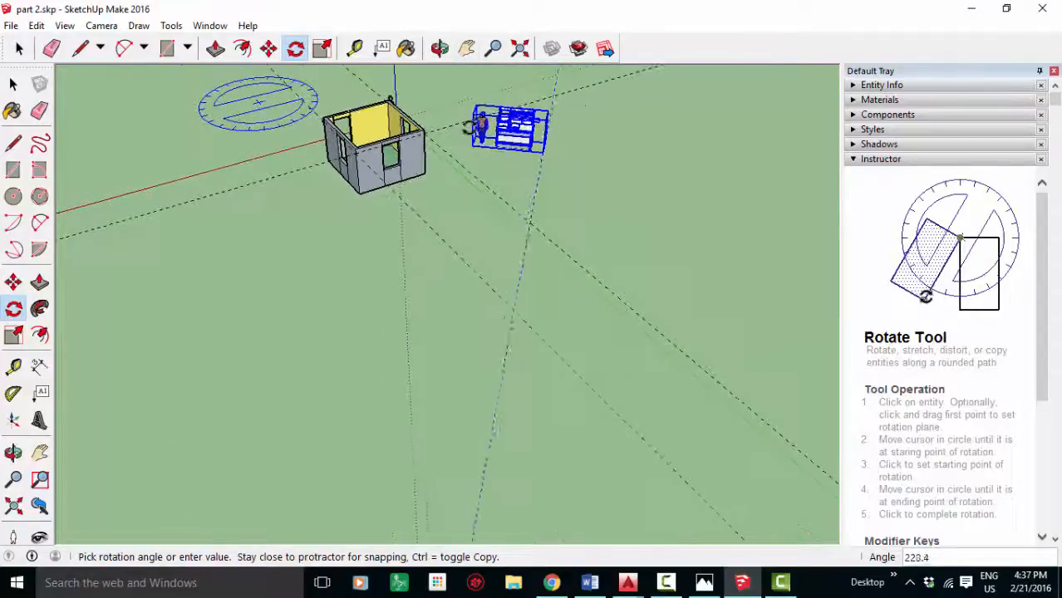
scroll(472, 124, "down", 4)
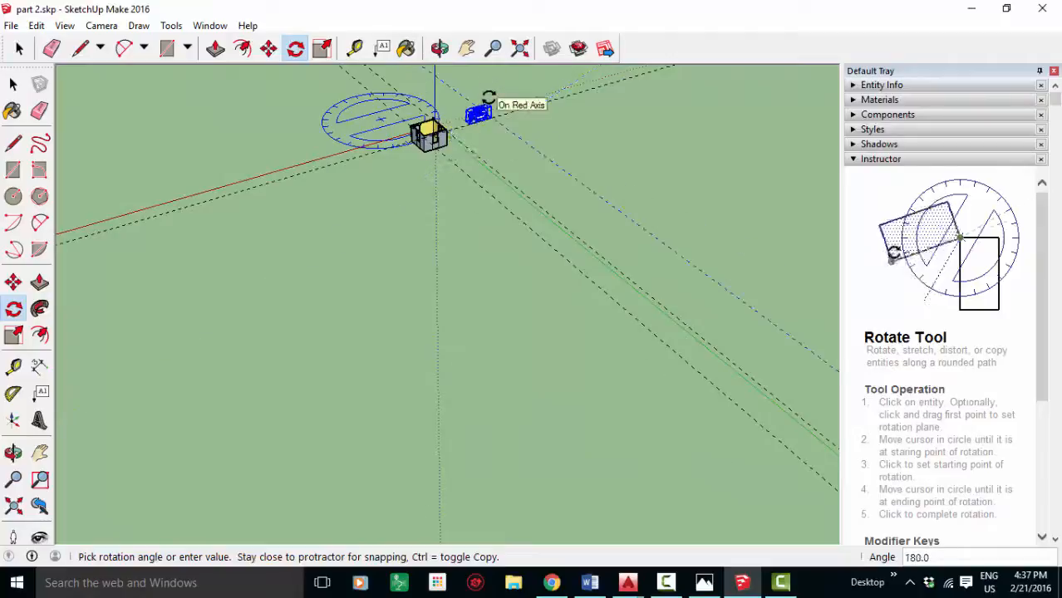
left_click(487, 99)
scroll(478, 110, "up", 3)
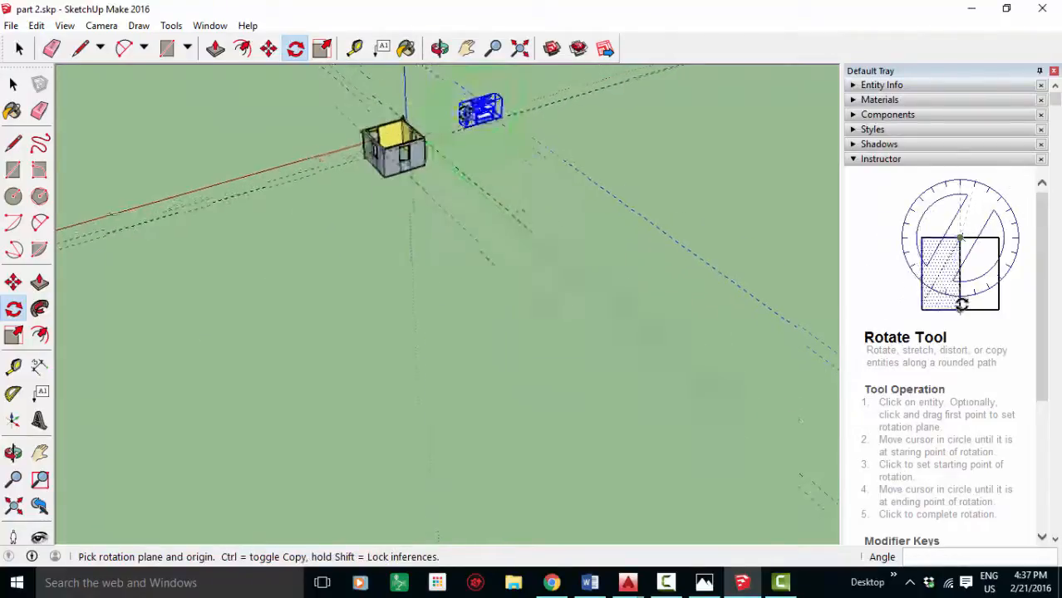
scroll(478, 110, "up", 6)
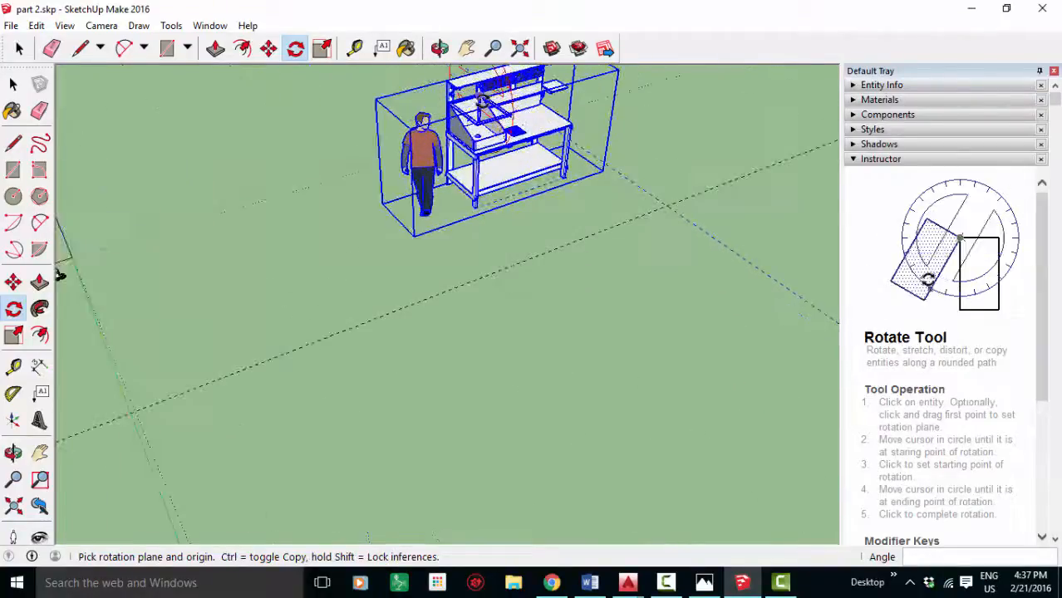
scroll(382, 117, "down", 5)
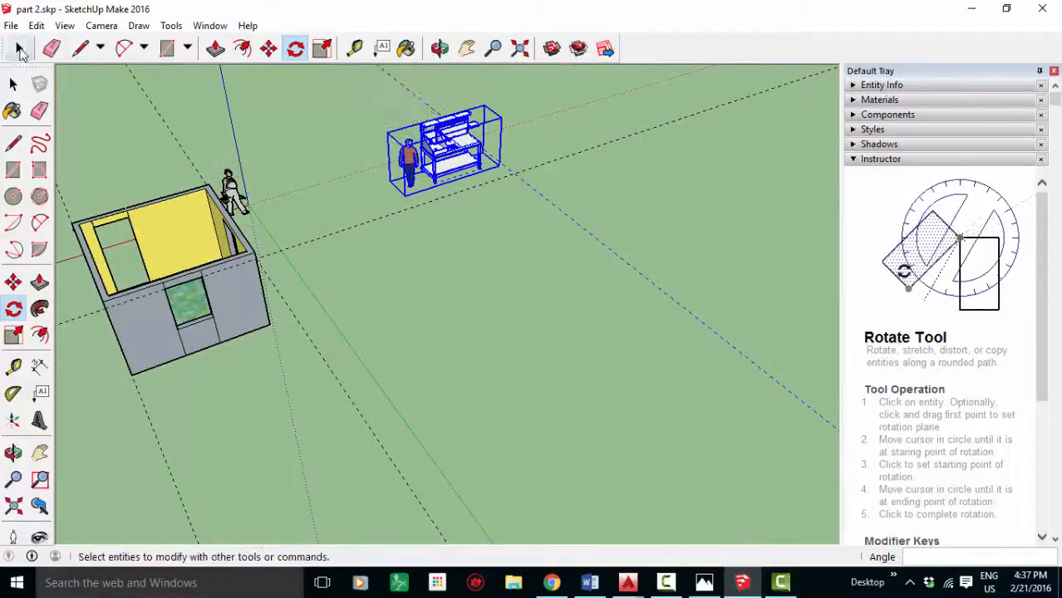
Step: Explode the potting bench component and delete the standing man figure beside the bench
left_click(21, 50)
scroll(438, 141, "up", 4)
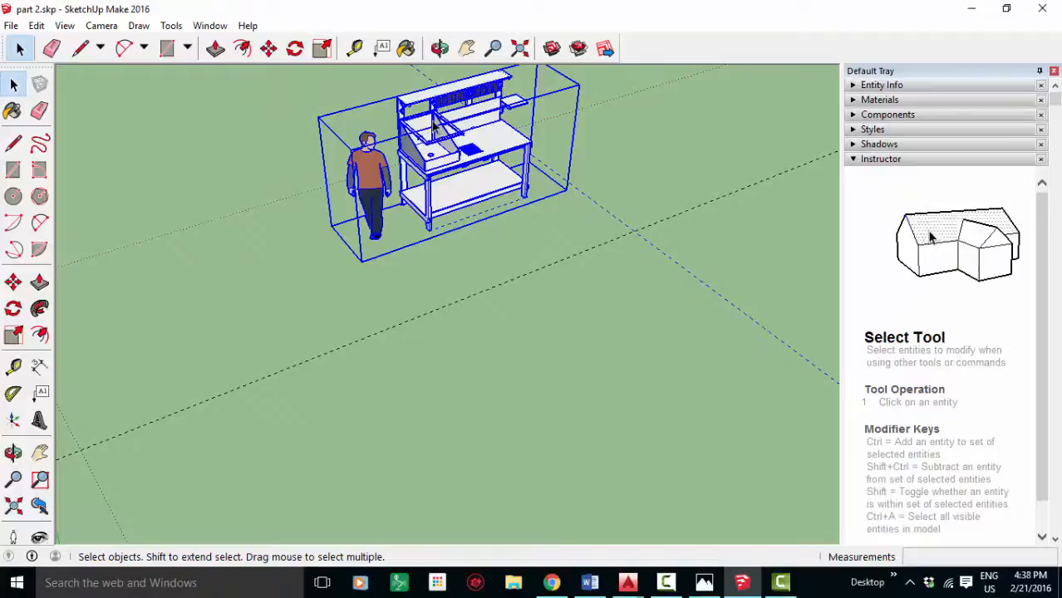
right_click(382, 175)
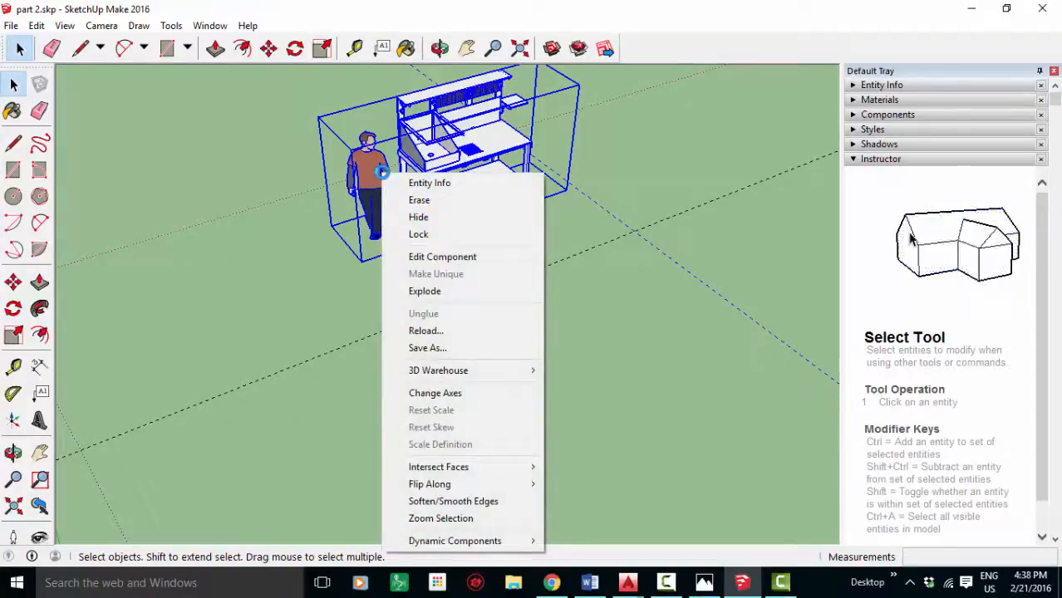
left_click(421, 292)
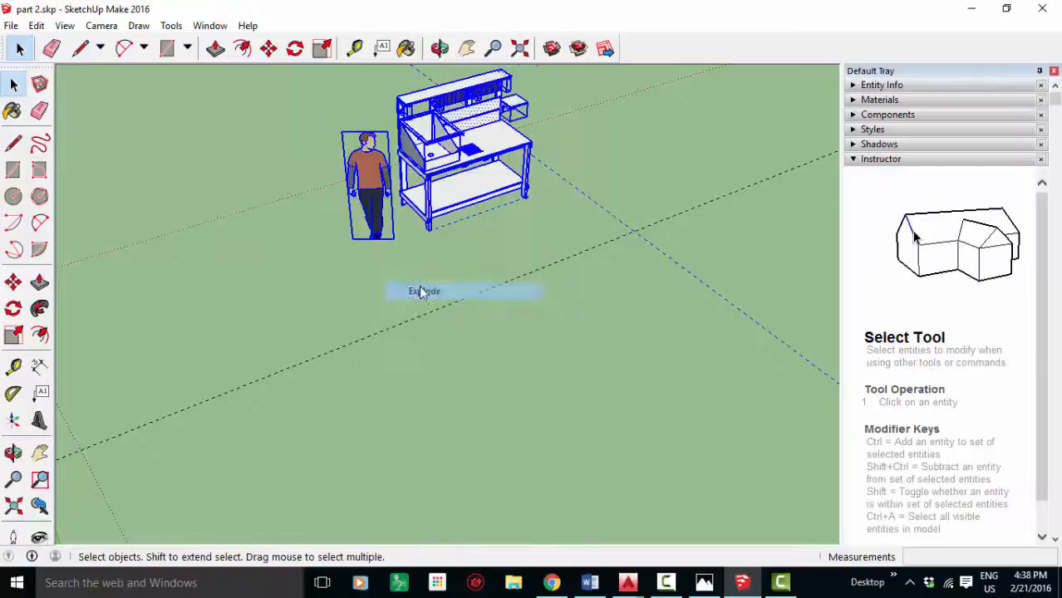
left_click(378, 155)
key("Delete")
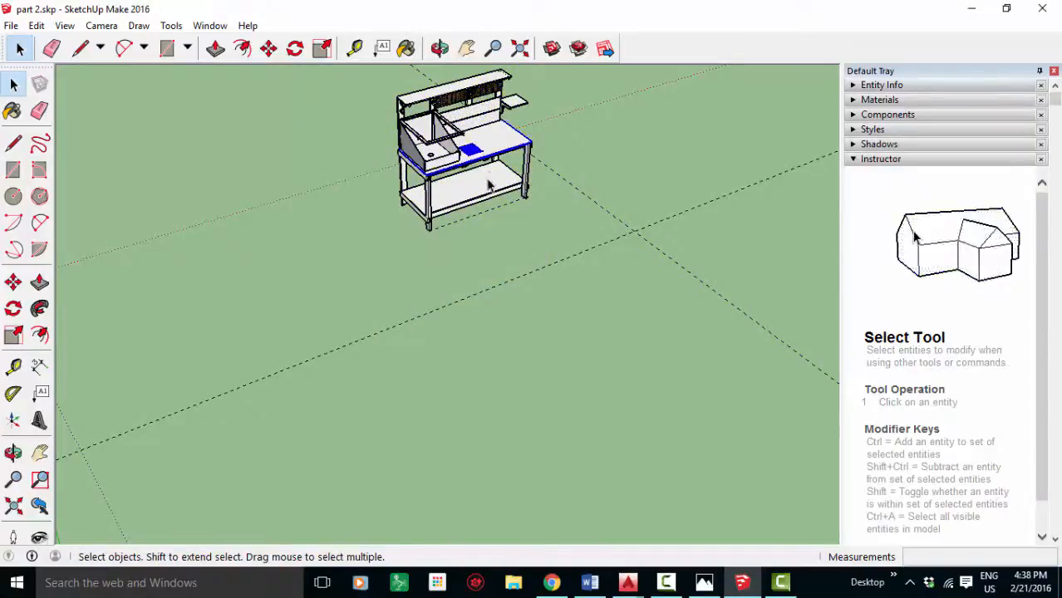
Step: Select all the potting bench parts and make them into one group
scroll(560, 241, "up", 2)
scroll(559, 241, "down", 3)
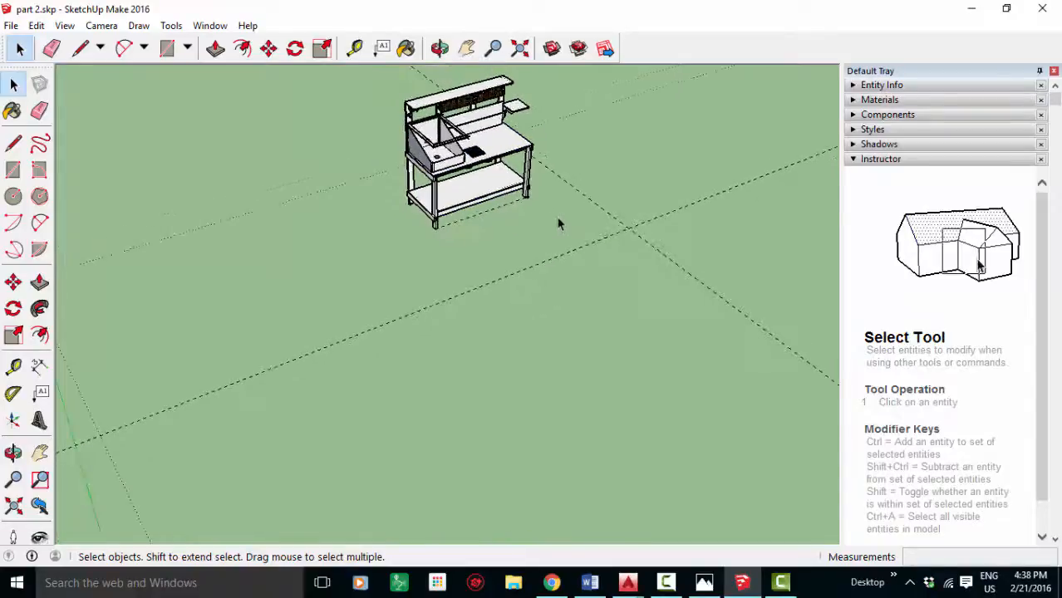
left_click_drag(351, 88, 351, 88)
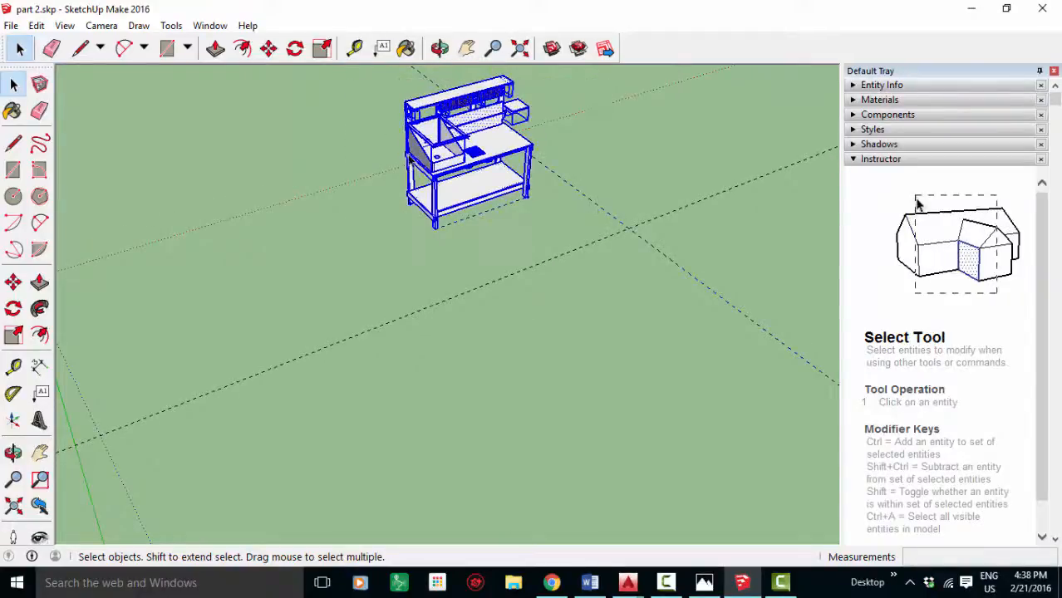
right_click(465, 110)
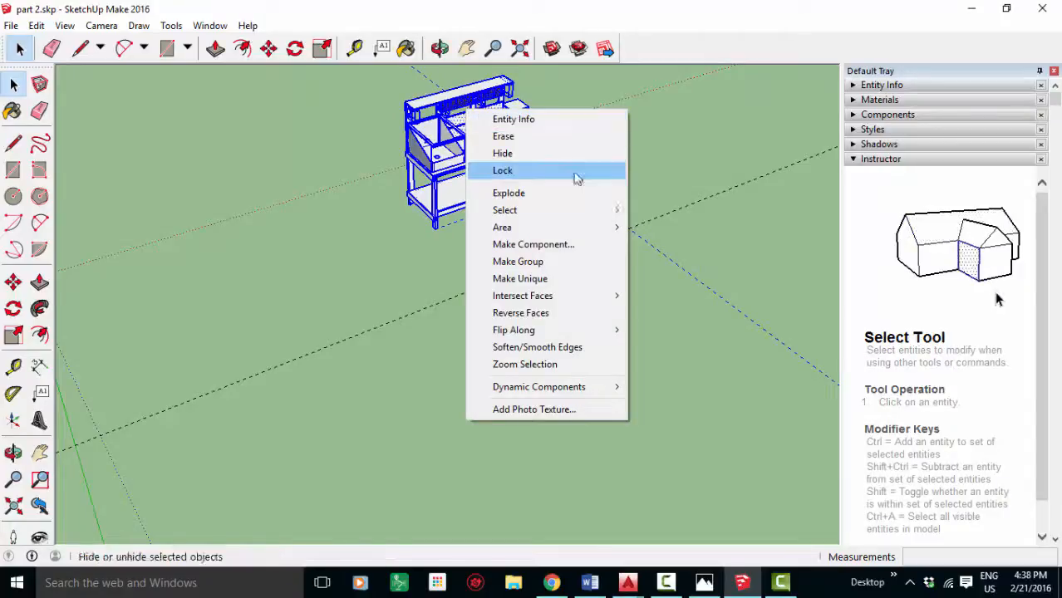
left_click(553, 261)
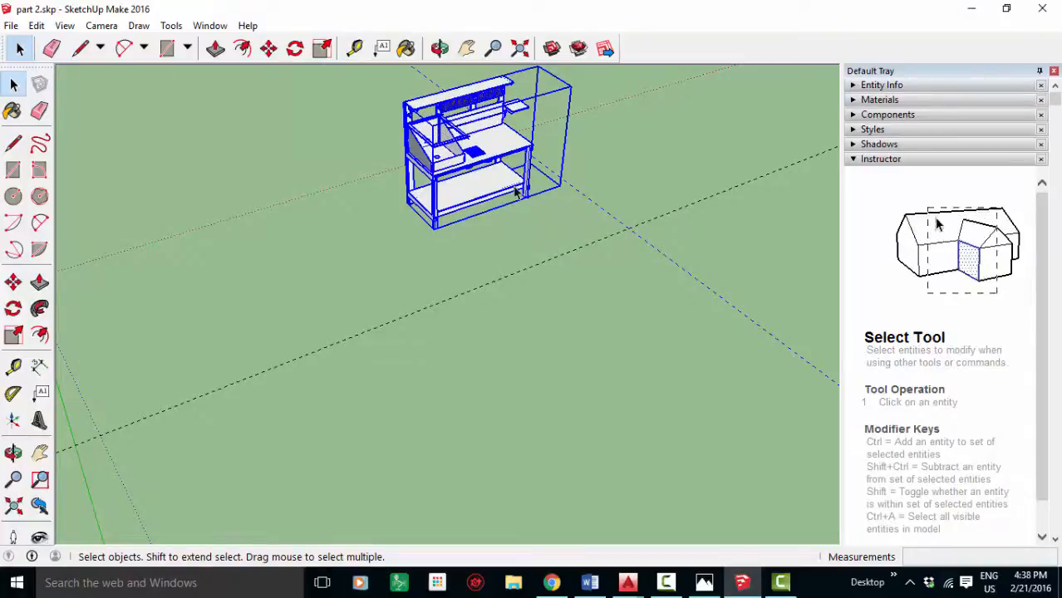
Step: Move the potting bench group about 16' 6" closer to the room
scroll(457, 187, "up", 1)
left_click(269, 49)
left_click(492, 146)
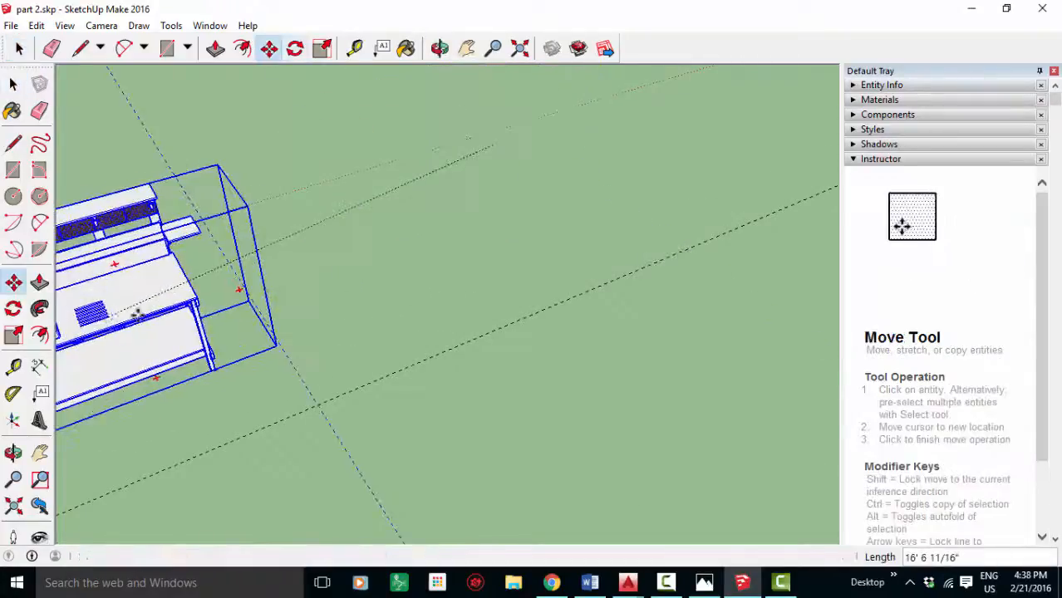
left_click(115, 315)
scroll(233, 291, "down", 7)
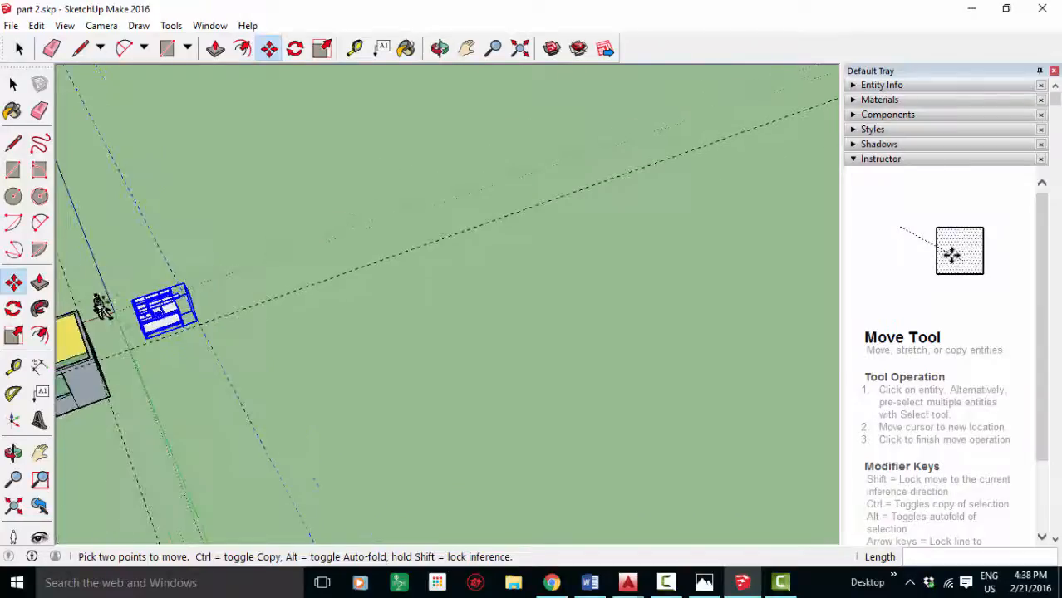
scroll(64, 333, "up", 3)
scroll(241, 355, "down", 1)
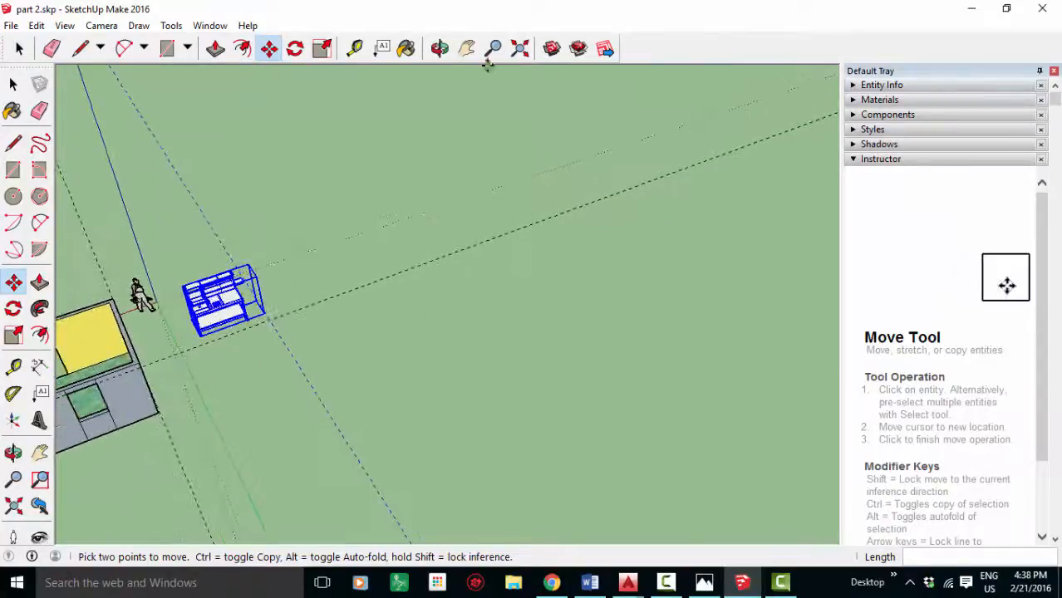
Step: Move the potting bench group about 15' 4" into the room, against the yellow back wall beside the door opening, and deselect it
left_click(467, 48)
left_click_drag(141, 324, 564, 130)
scroll(535, 161, "up", 4)
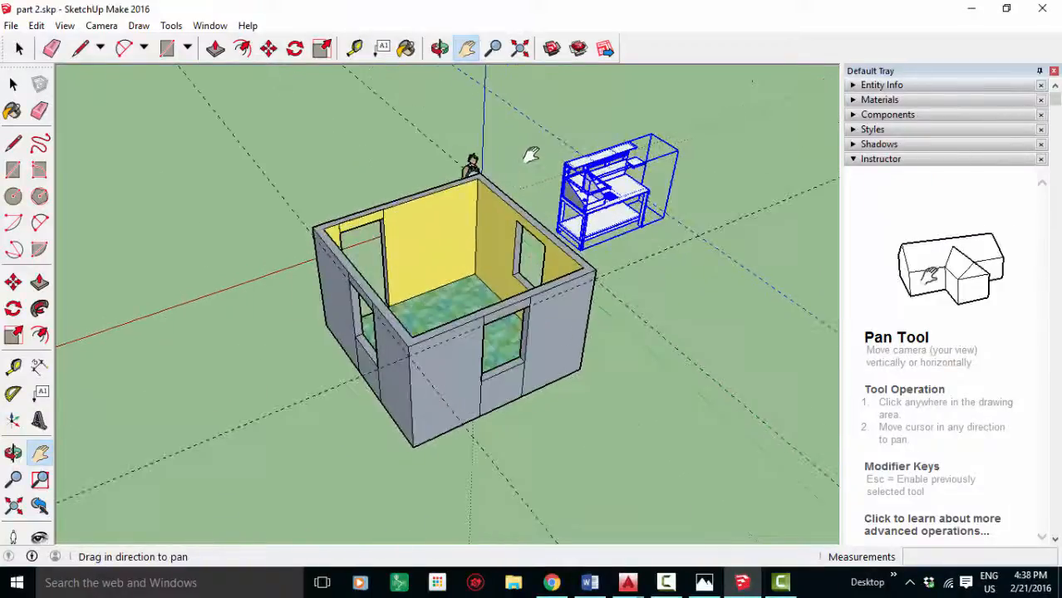
left_click(268, 48)
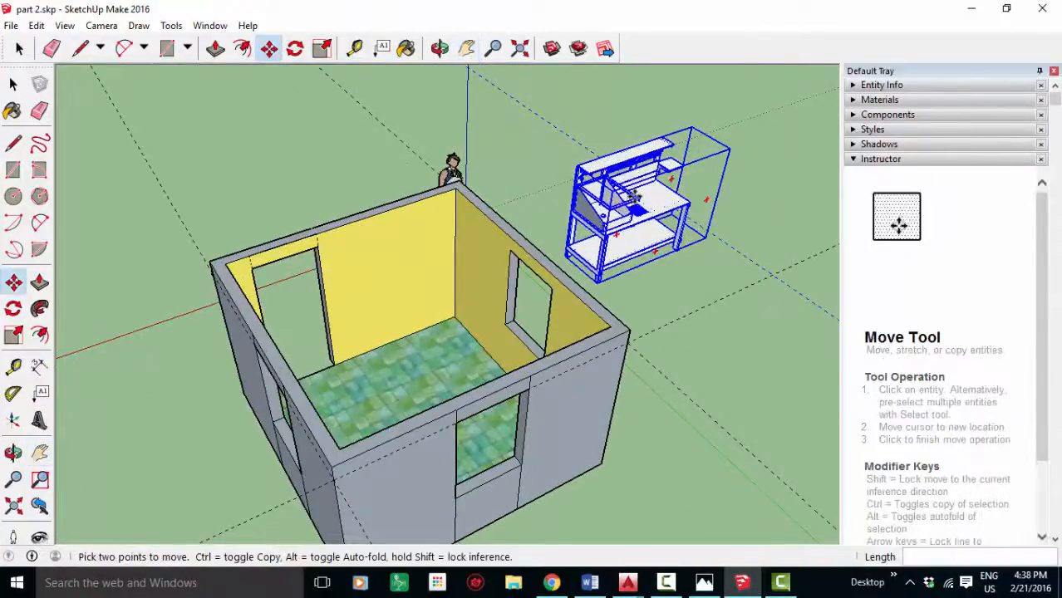
left_click(729, 195)
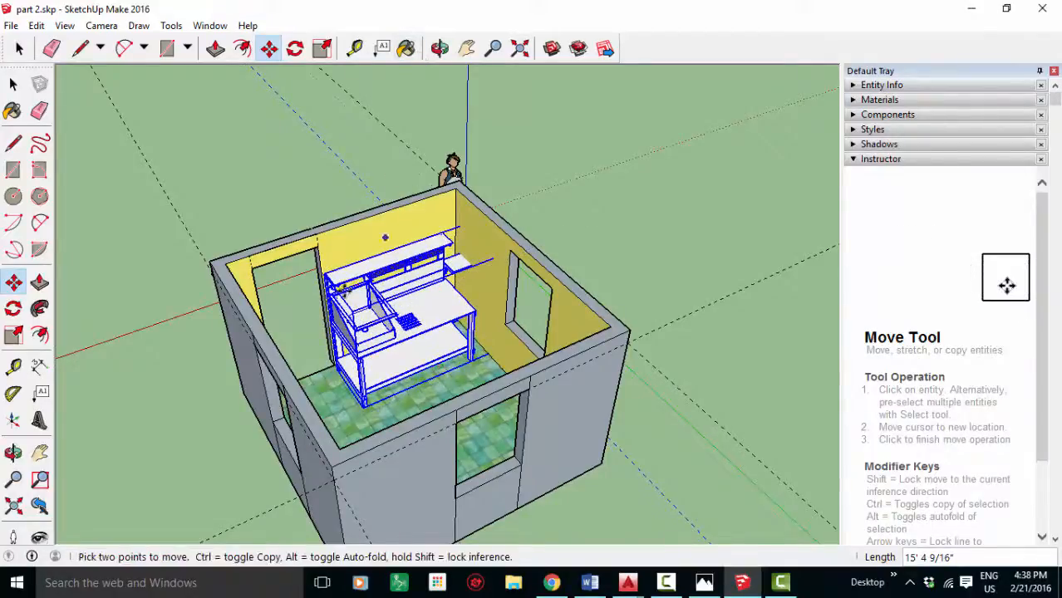
middle_click_drag(335, 366, 167, 386)
mouse_move(395, 375)
middle_mouse_down()
mouse_move(386, 515)
mouse_move(450, 408)
mouse_move(403, 431)
mouse_move(386, 370)
middle_mouse_up()
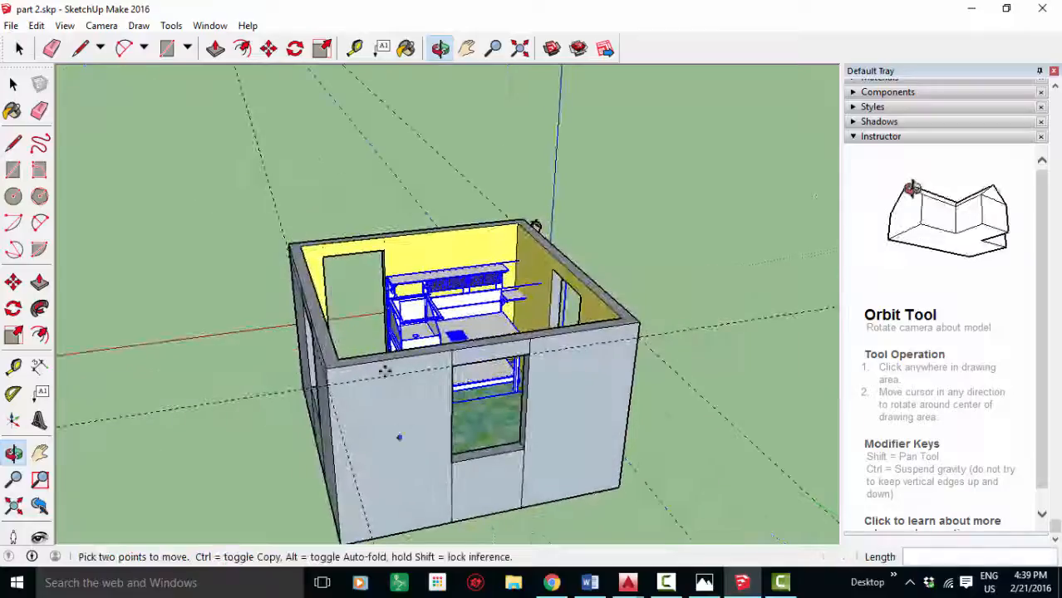
key("space")
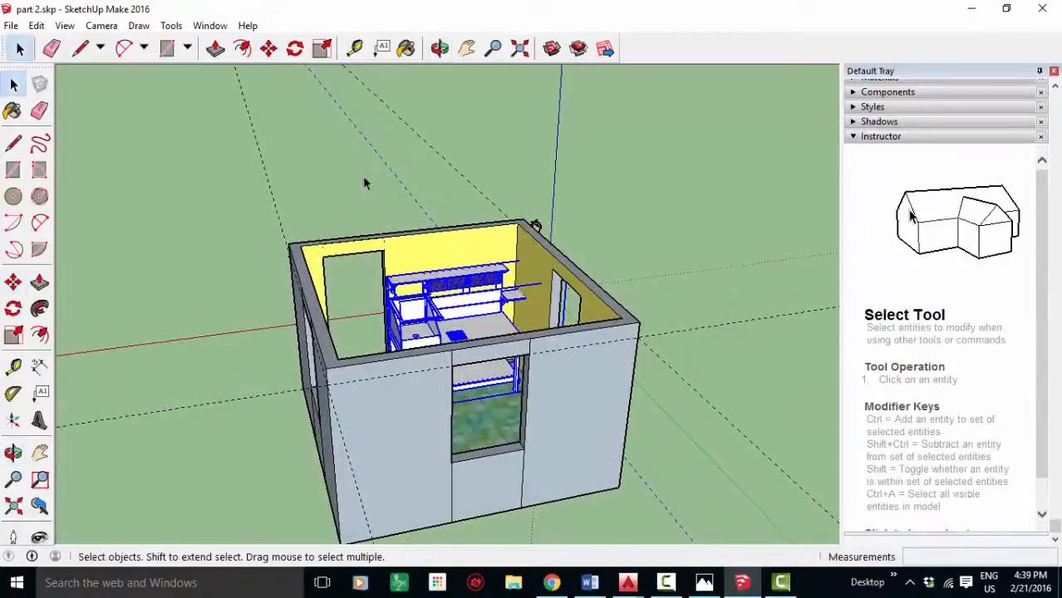
left_click(346, 181)
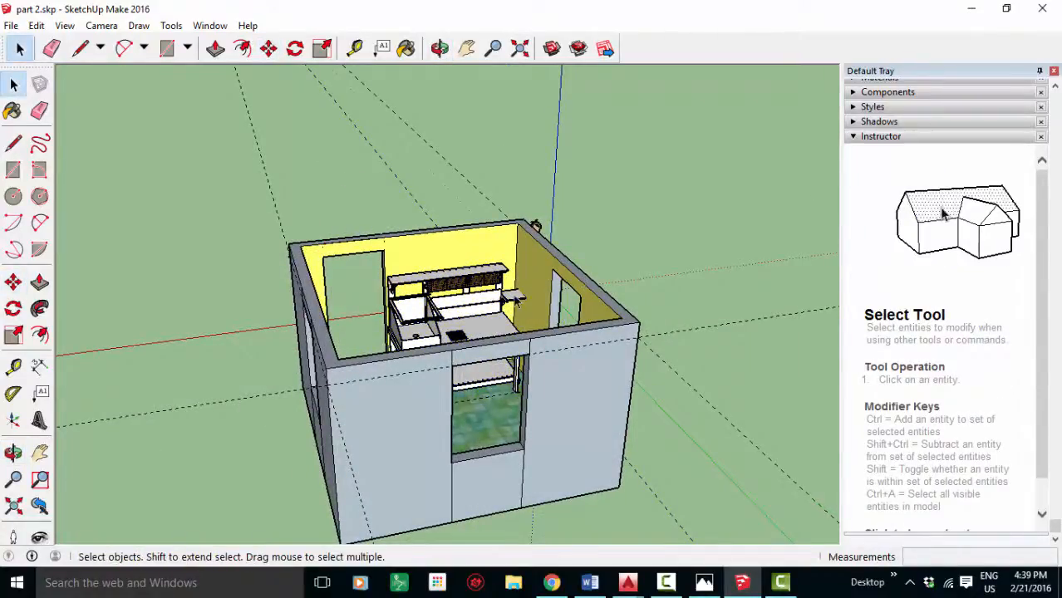
Step: Shift the potting bench about 1 1/16" along the red axis toward the door opening
scroll(523, 304, "up", 6)
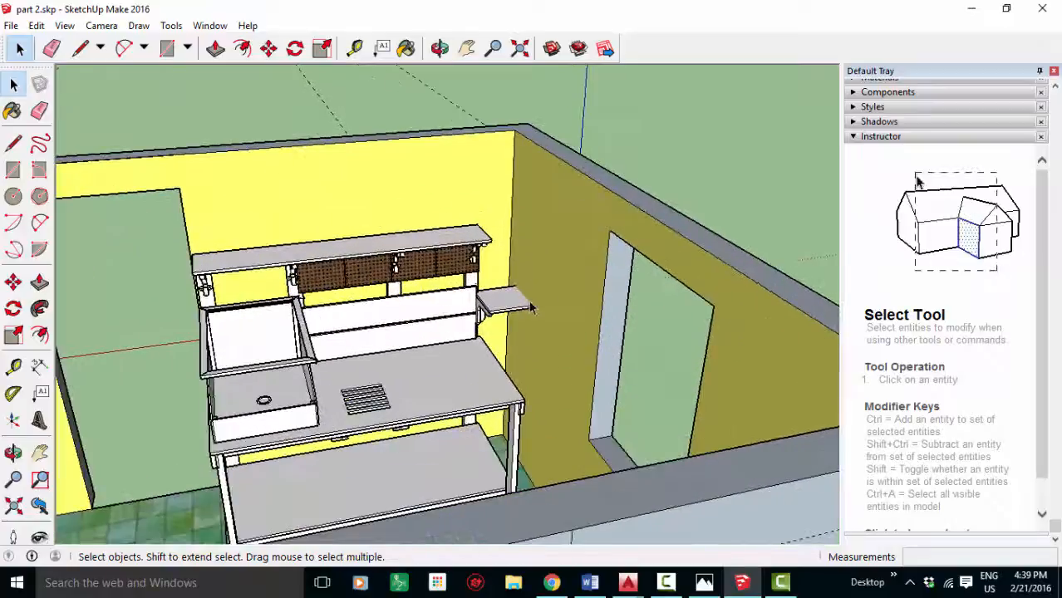
scroll(516, 305, "down", 2)
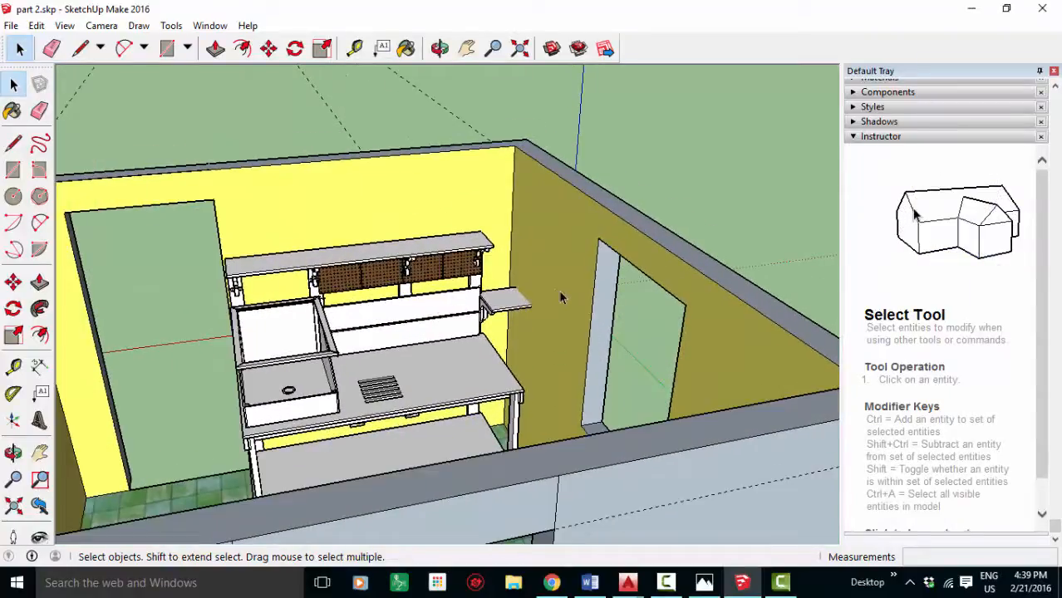
scroll(390, 288, "down", 1)
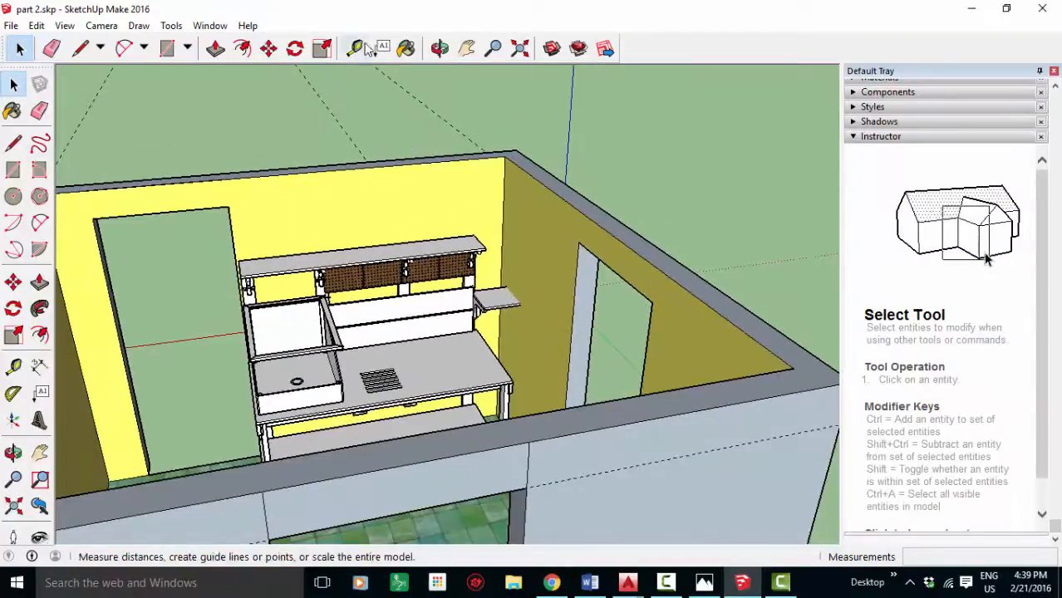
left_click(268, 48)
left_click(331, 339)
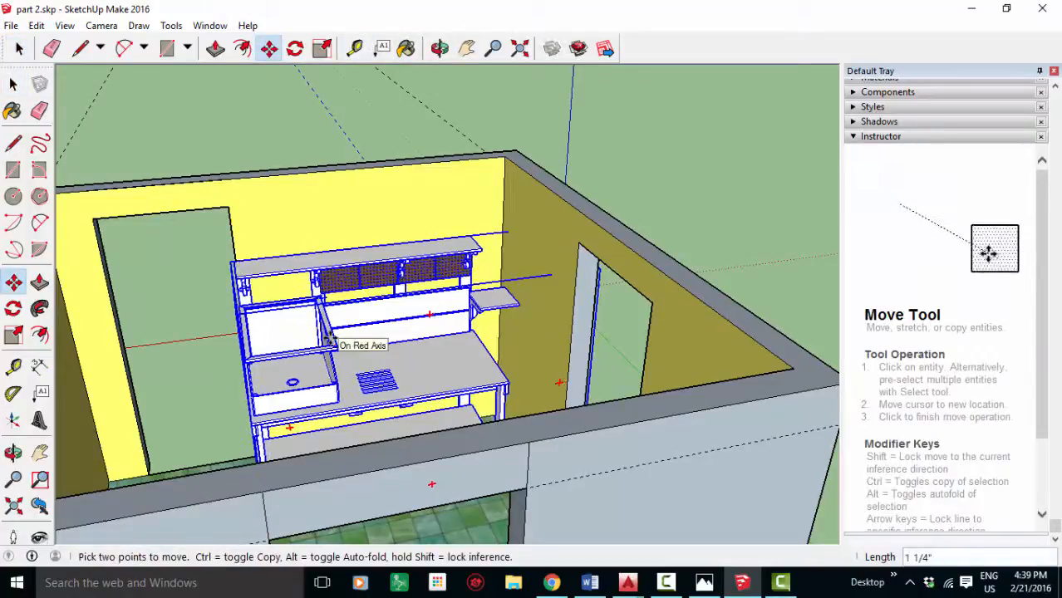
left_click(331, 337)
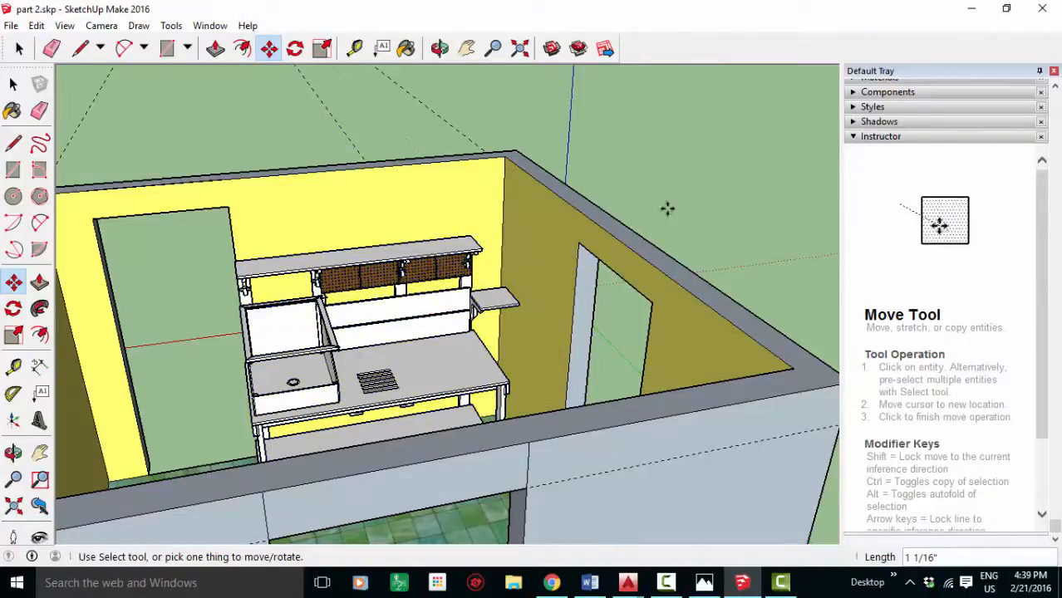
scroll(652, 213, "up", 3)
scroll(662, 228, "down", 5)
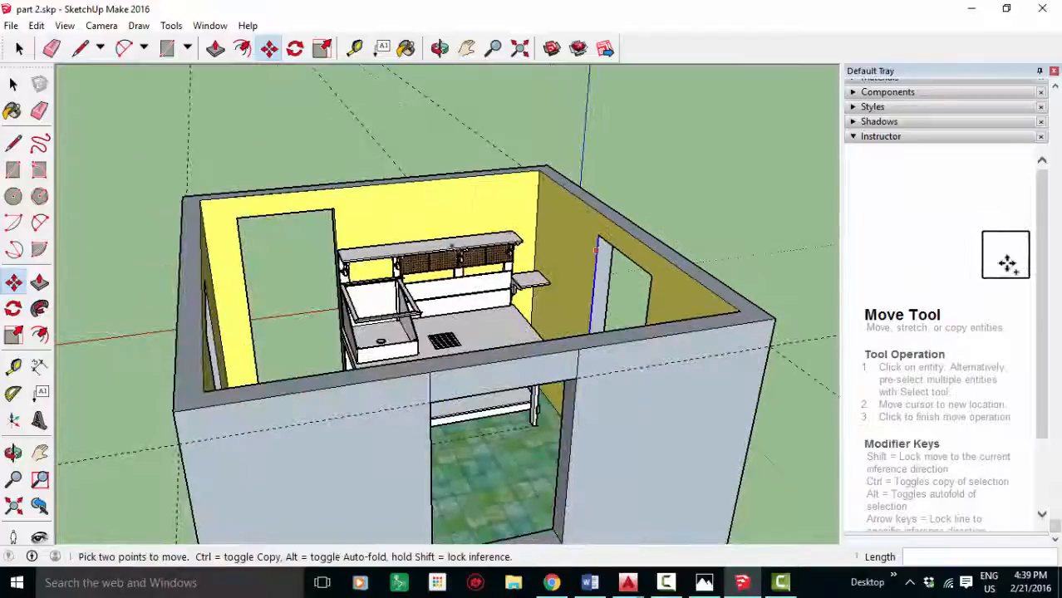
left_click(21, 55)
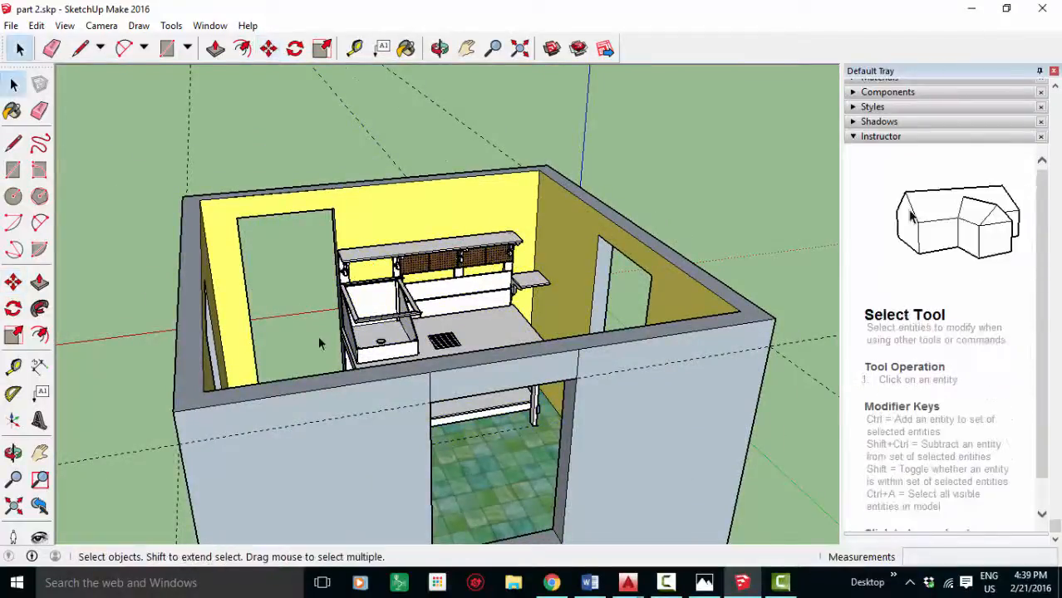
Step: Move the potting bench about 3 7/8" along the green axis, back against the wall behind its shelf
middle_click_drag(323, 344, 727, 472)
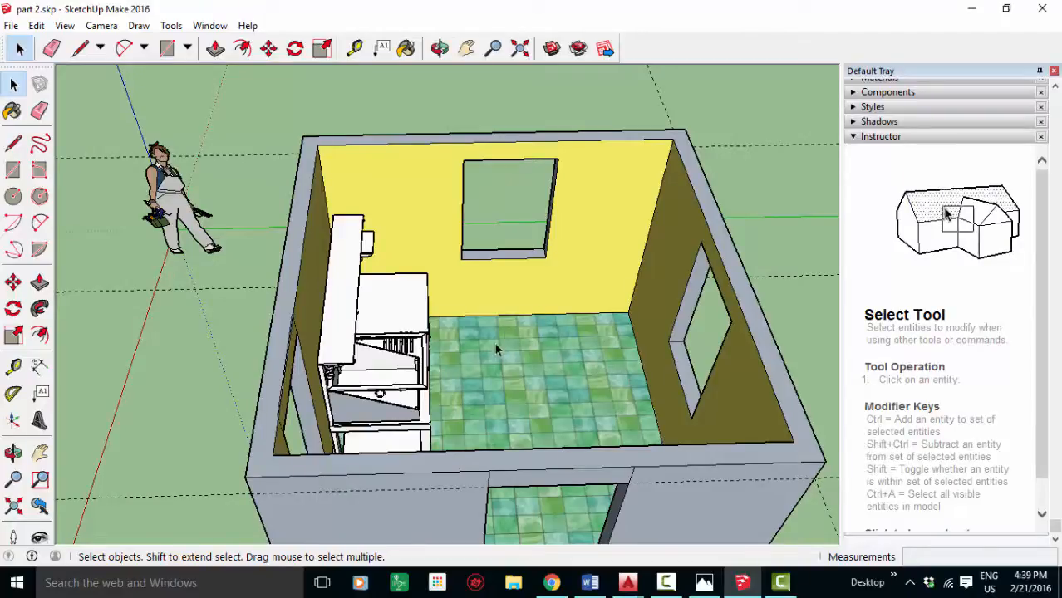
middle_click_drag(498, 351, 232, 270)
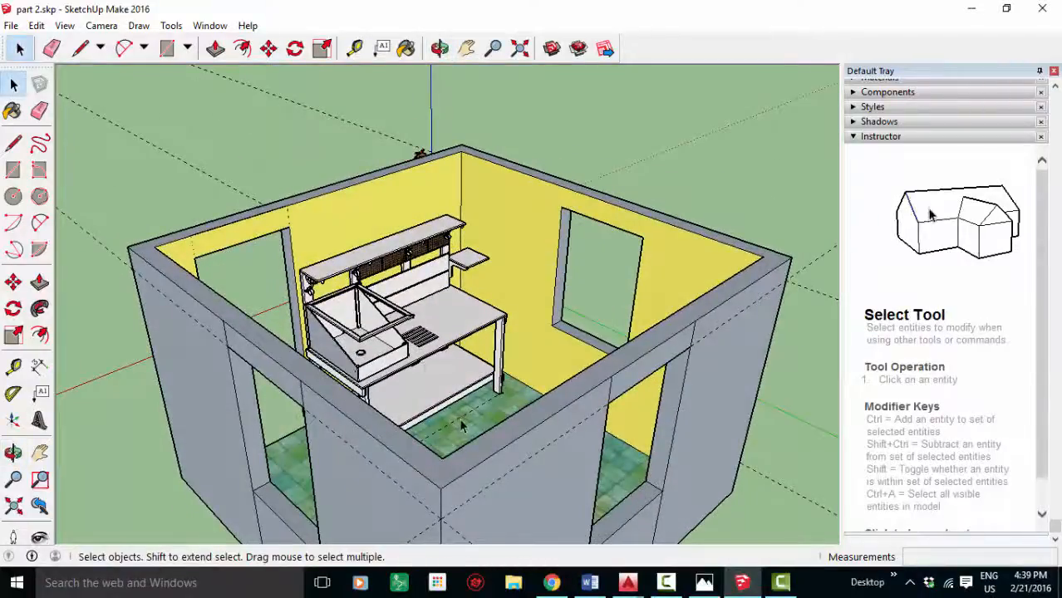
middle_click_drag(463, 425, 558, 260)
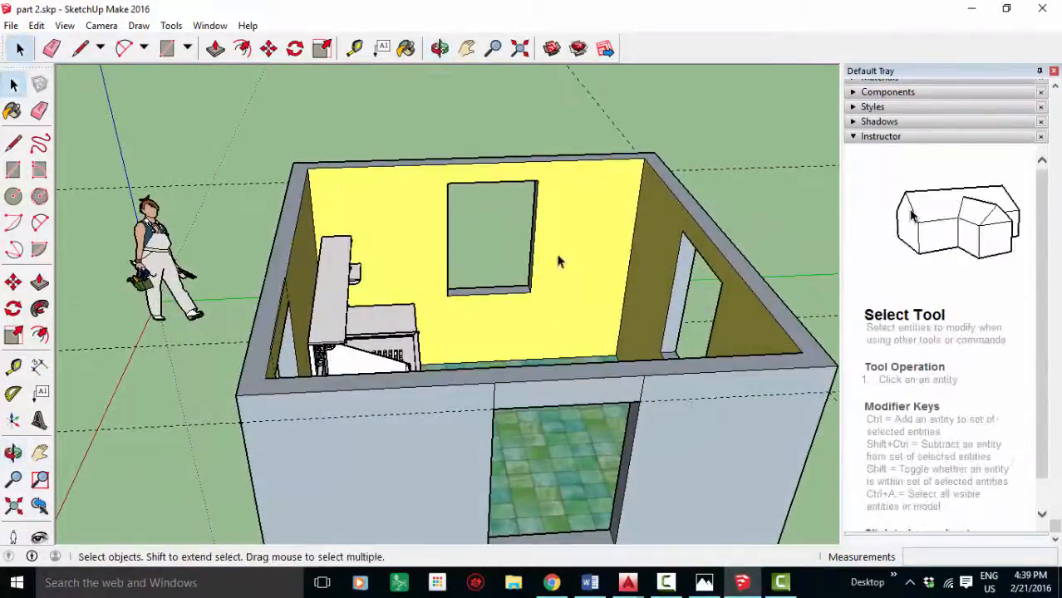
middle_click_drag(612, 324, 543, 391)
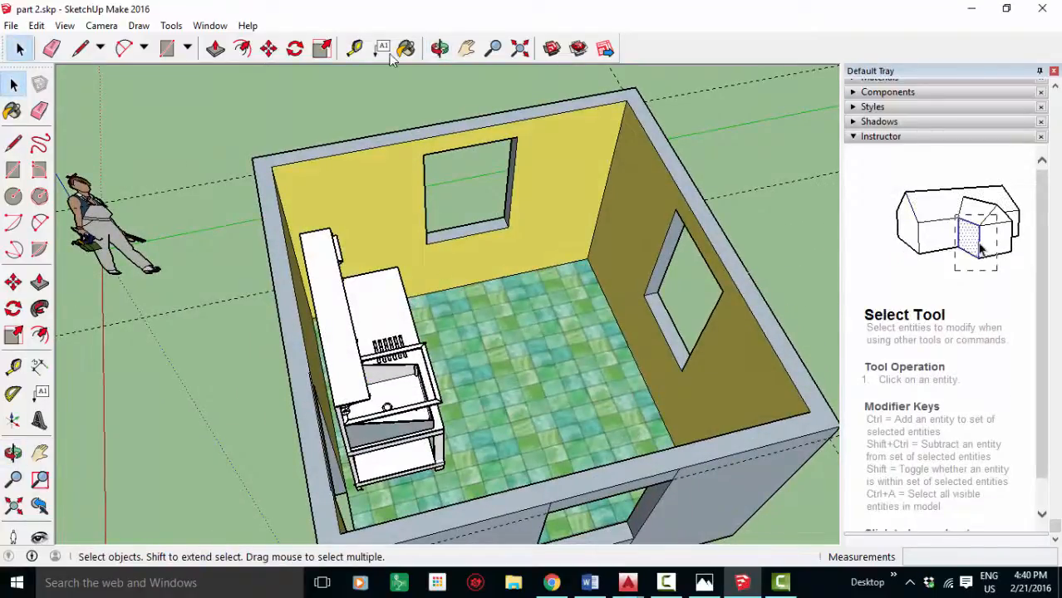
left_click(268, 48)
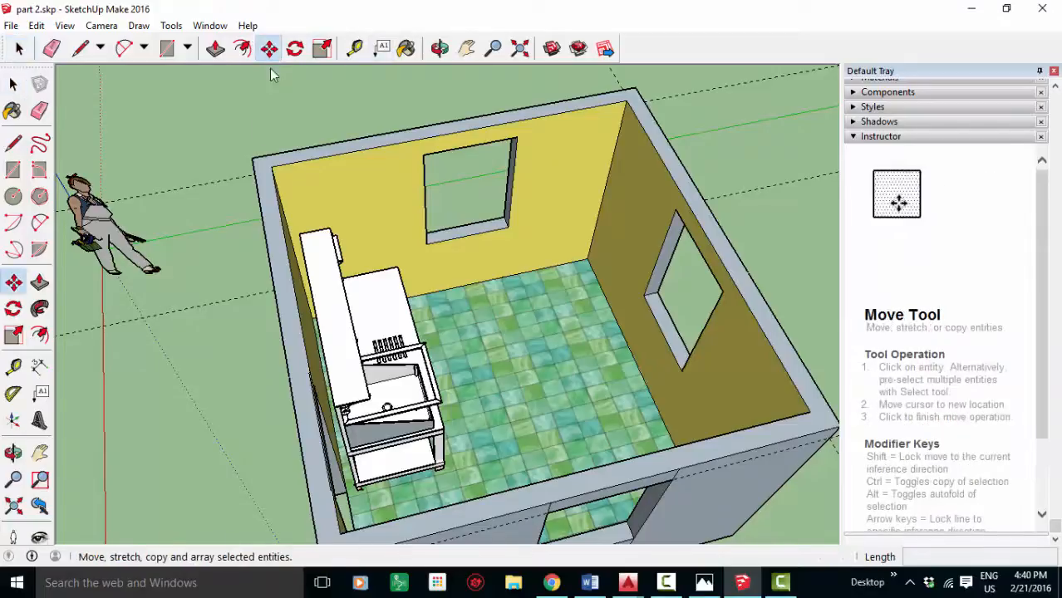
left_click(329, 302)
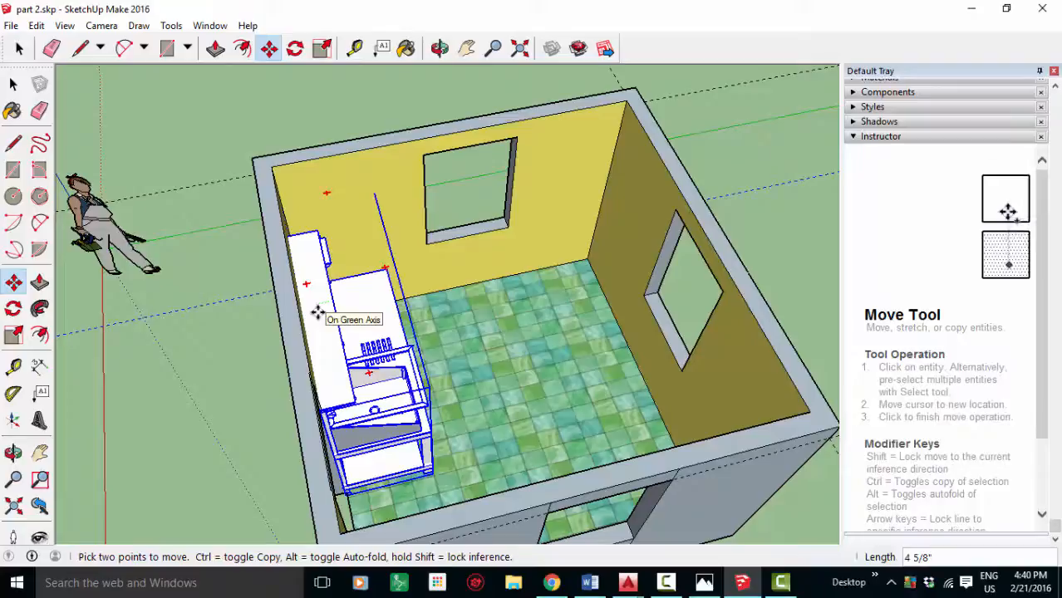
left_click(320, 308)
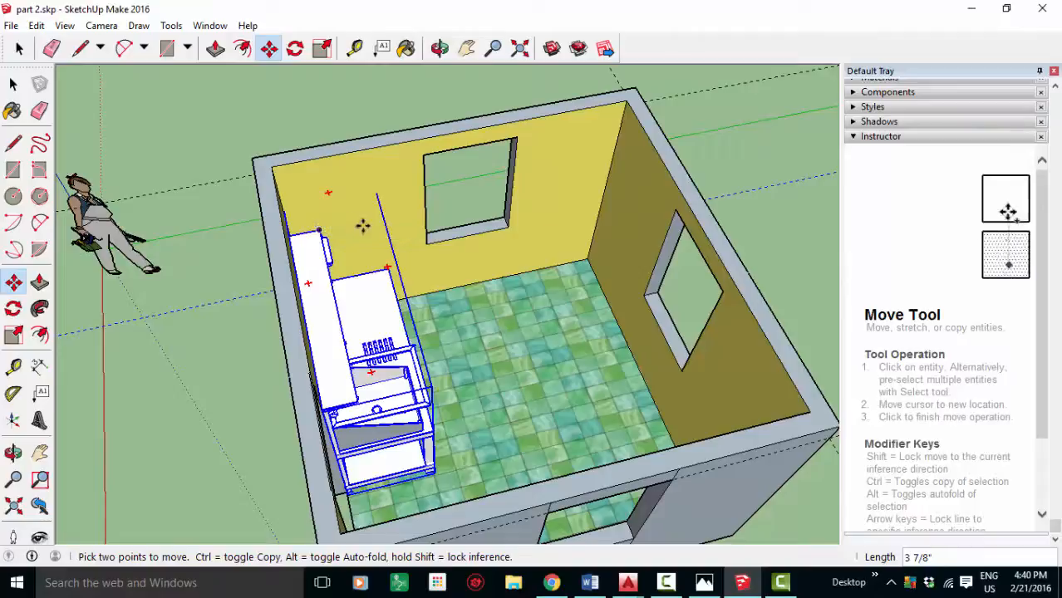
Step: Save the furnished room model under its current file name, part 2.skp
left_click(11, 25)
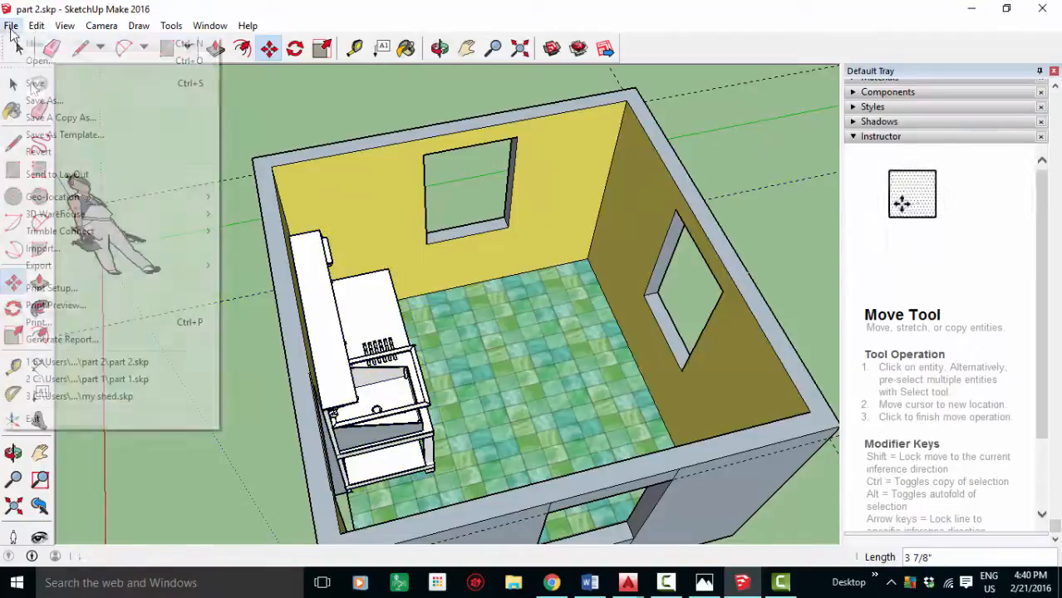